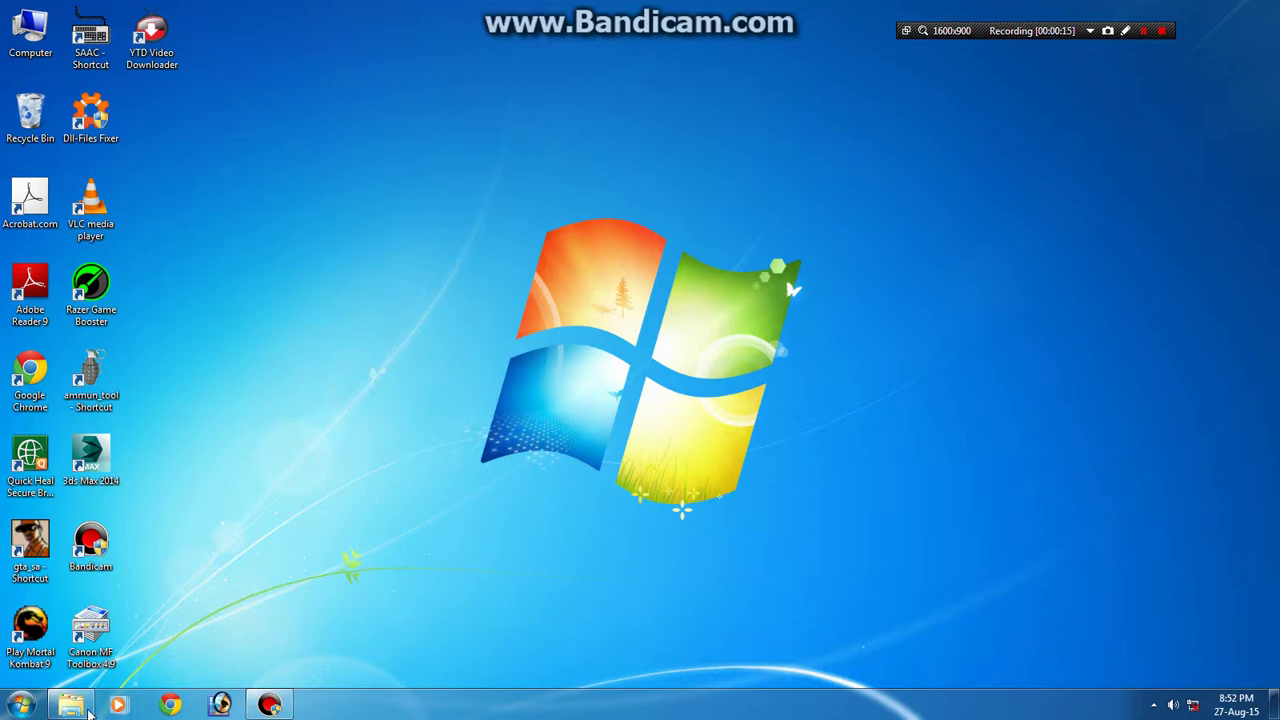
- Play the gta_sa 17-36-25-749 recording from the Bandicam folder in a maximized Windows Media Player
left_click(70, 705)
double_click(1035, 503)
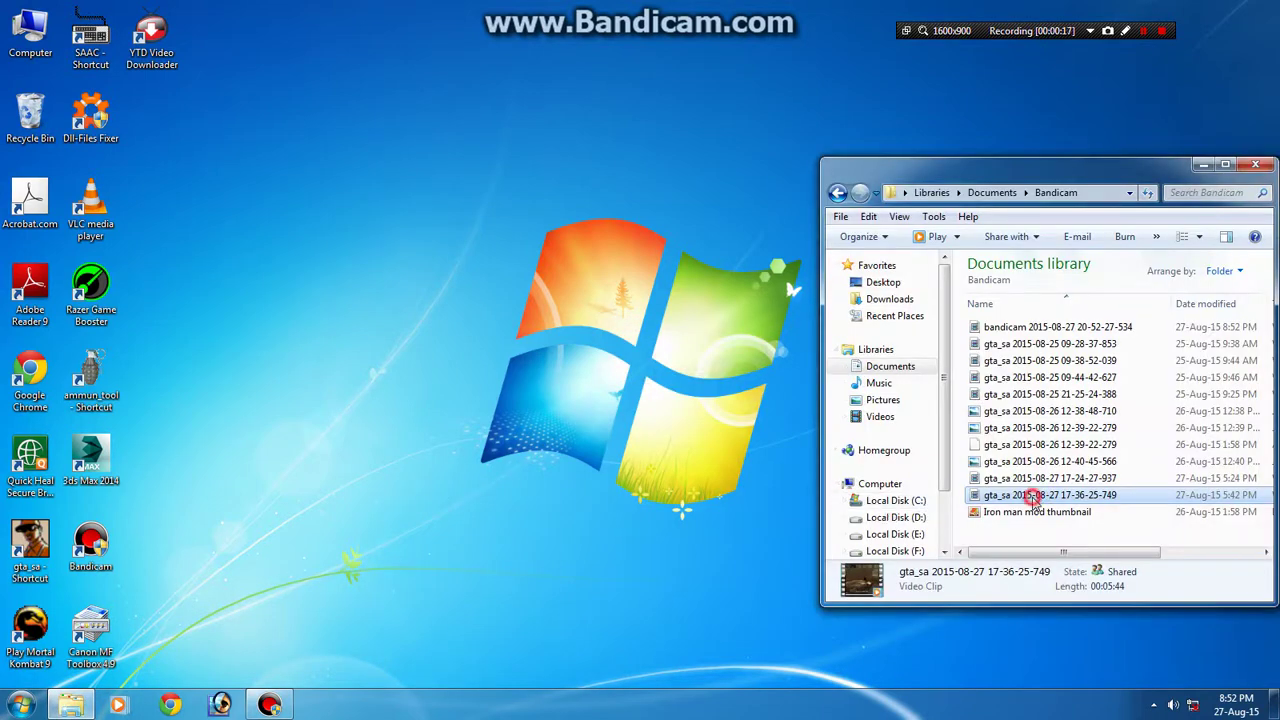
left_click(1050, 478)
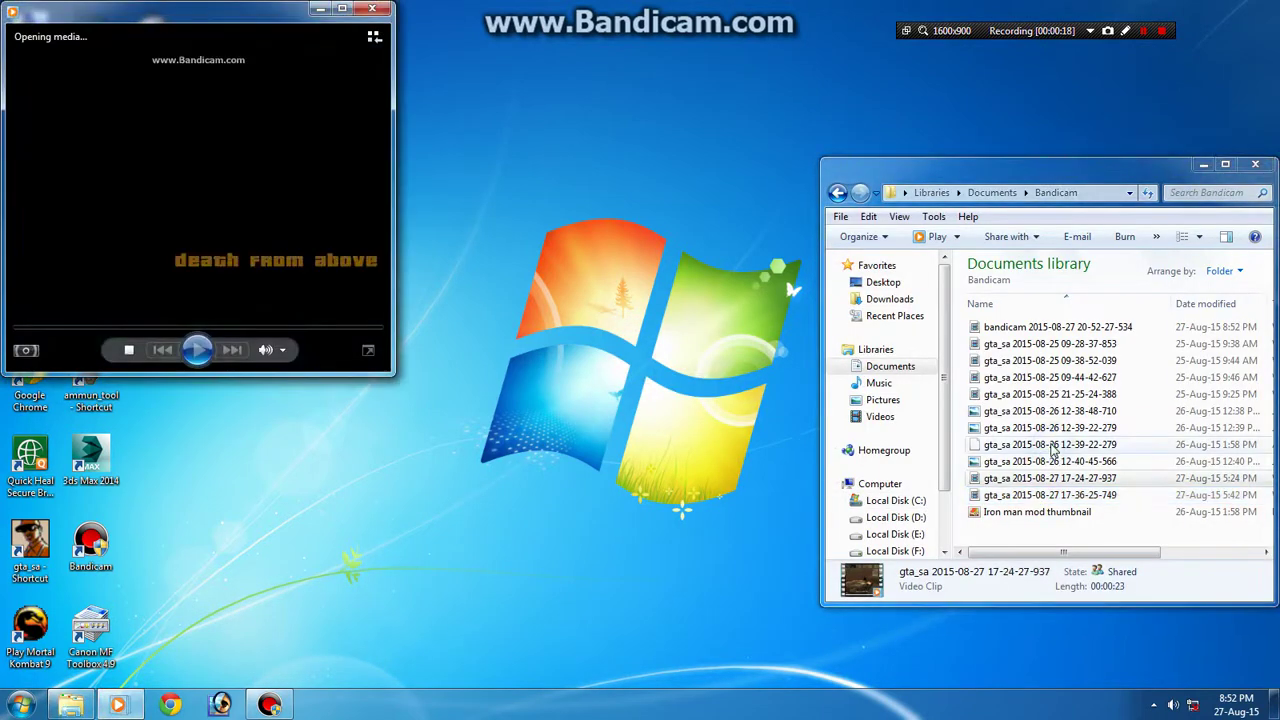
left_click(777, 8)
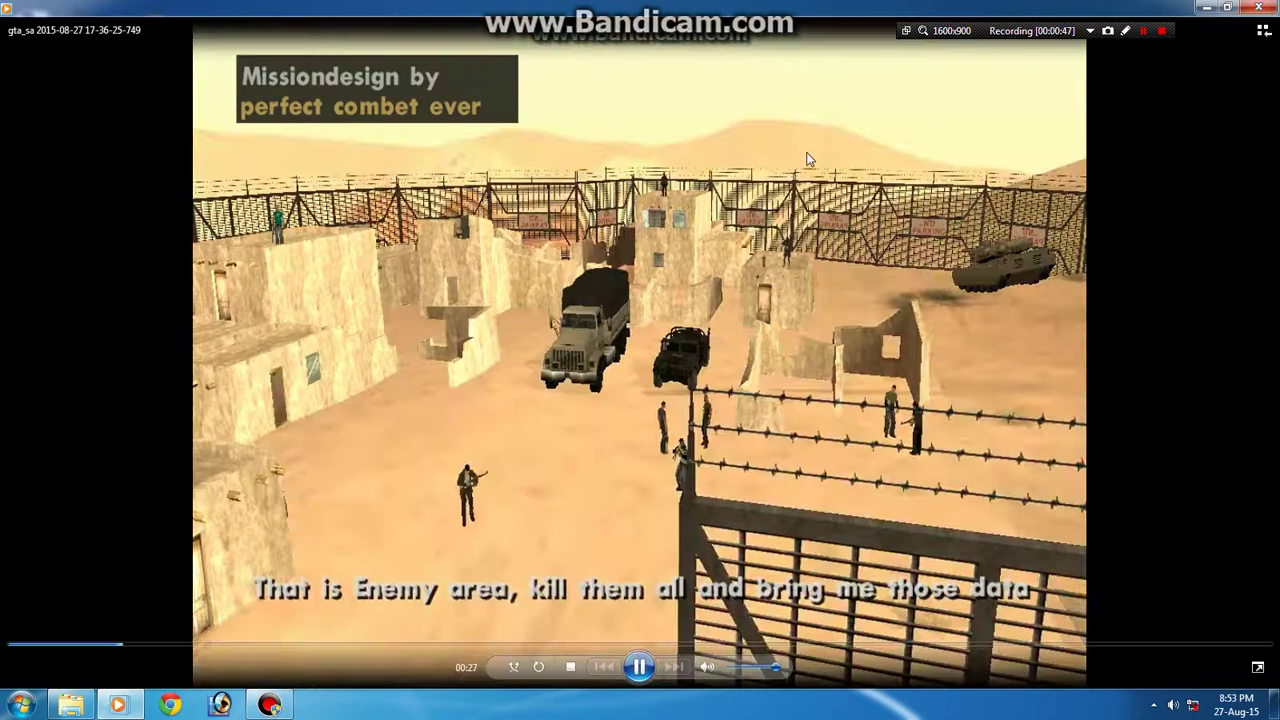
- Close the player and launch Expression Encoder 4 with a new Transcoding Project, skipping the upgrade offer
key("alt+F4")
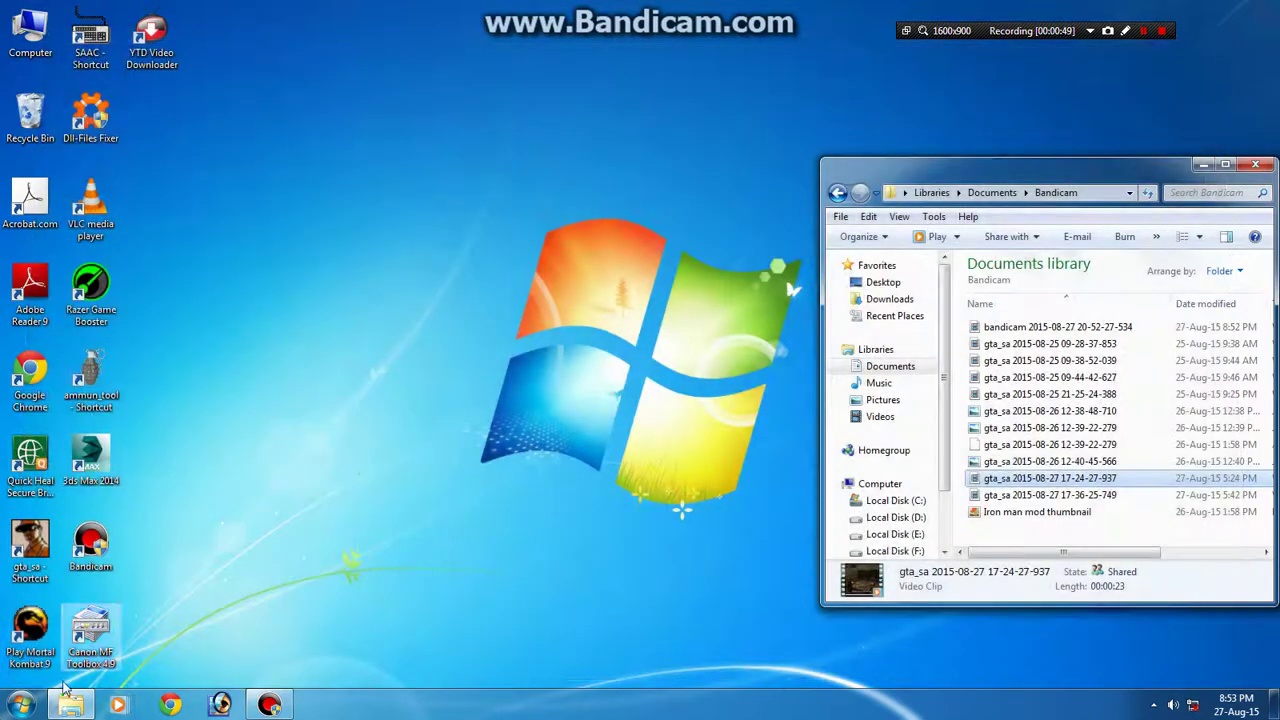
left_click(22, 704)
left_click(56, 360)
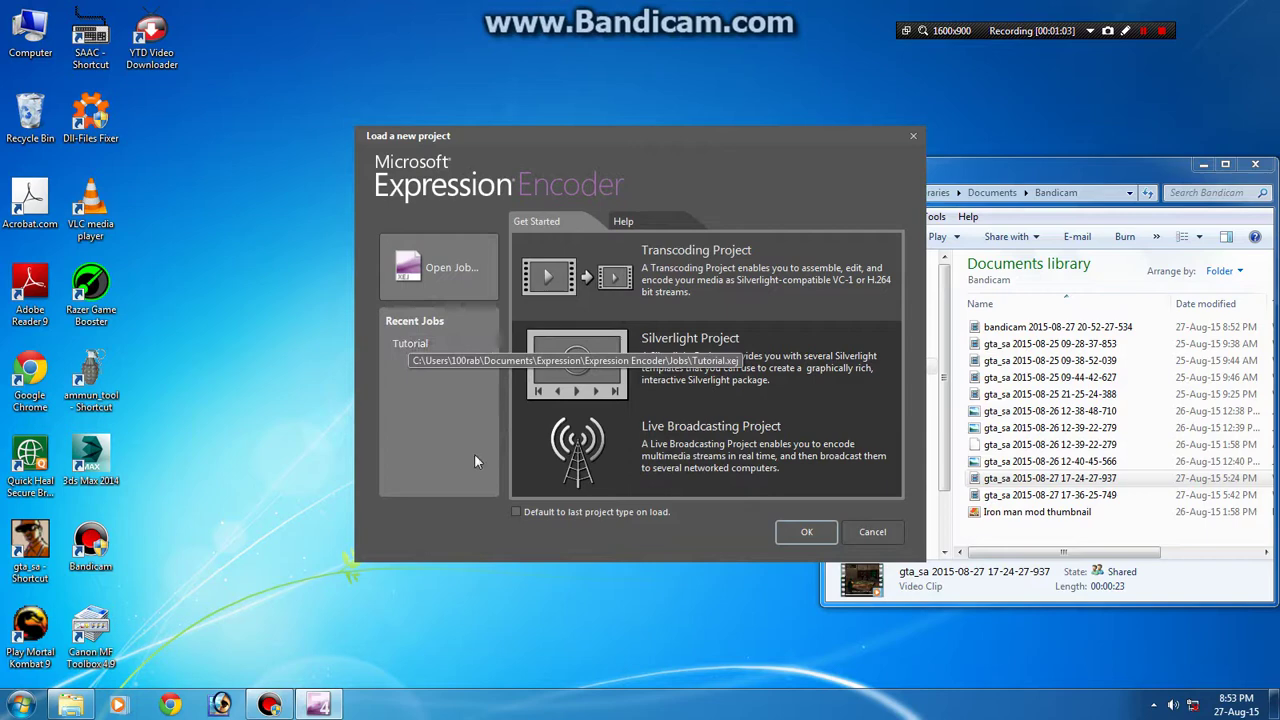
left_click(817, 535)
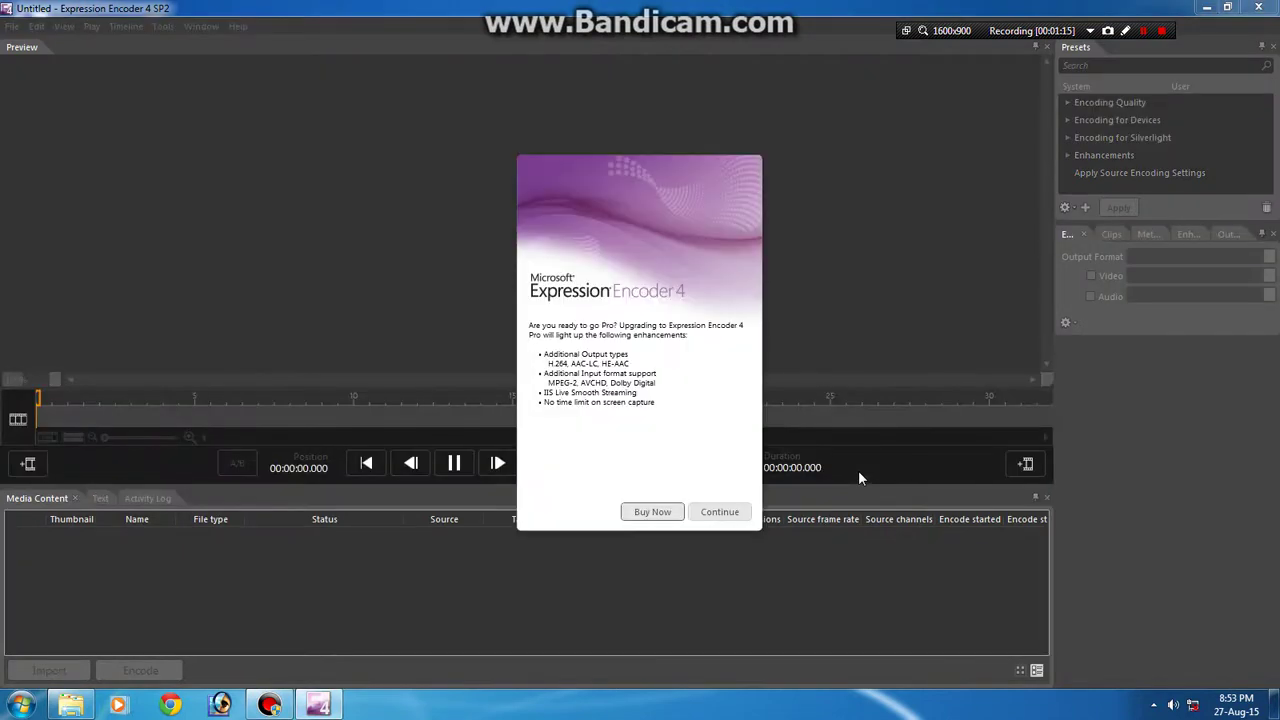
left_click(719, 511)
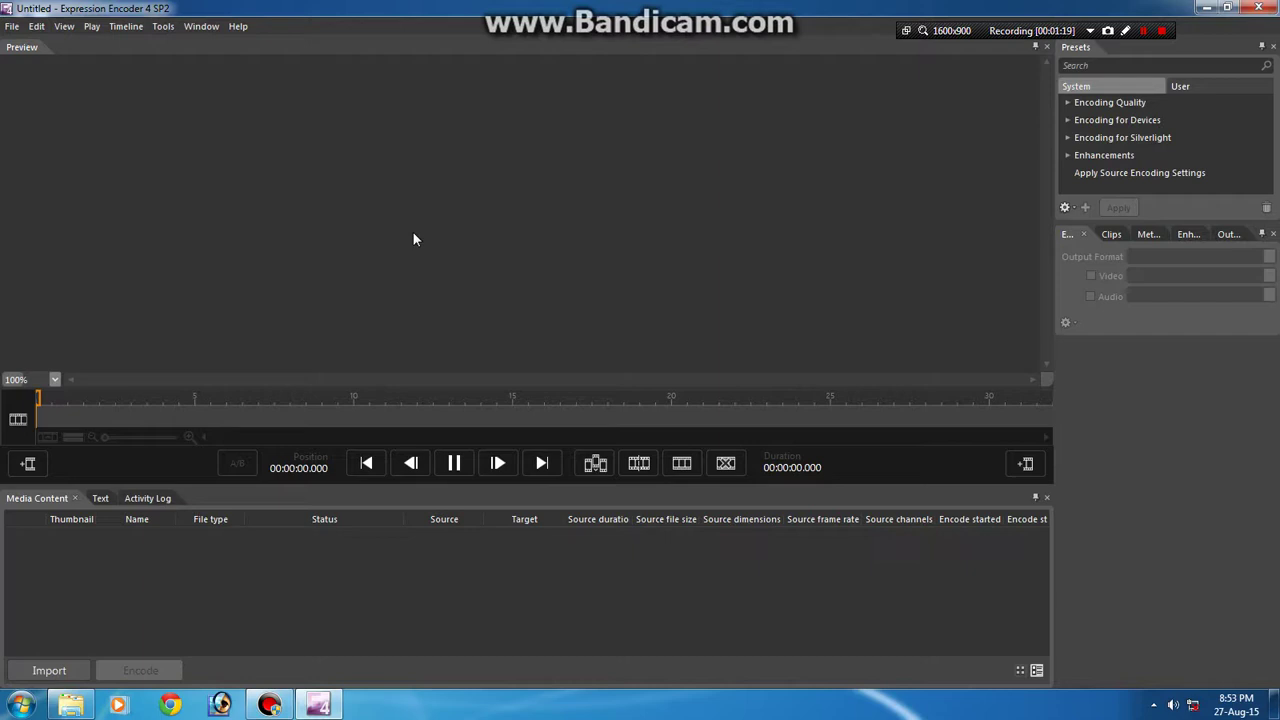
- Check the gta_sa 17-36-25-749 recording in Media Player, then import it into the media list
left_click(60, 670)
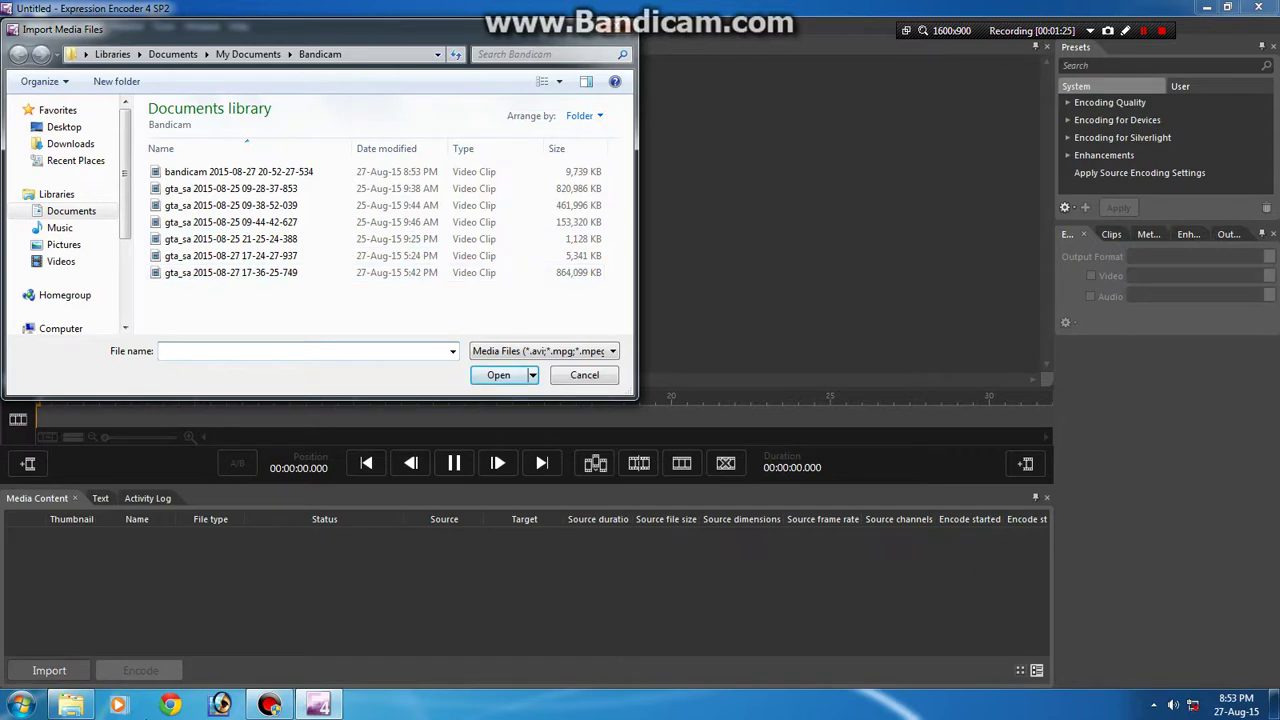
left_click(70, 705)
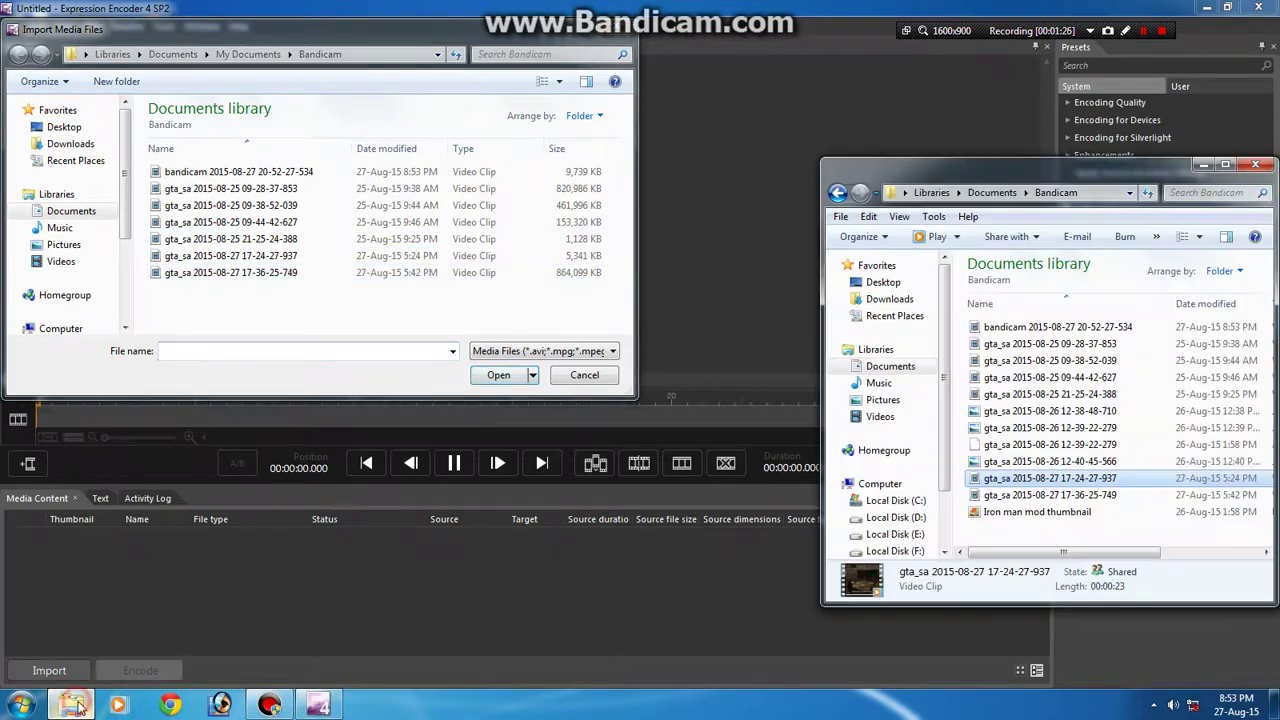
double_click(1012, 495)
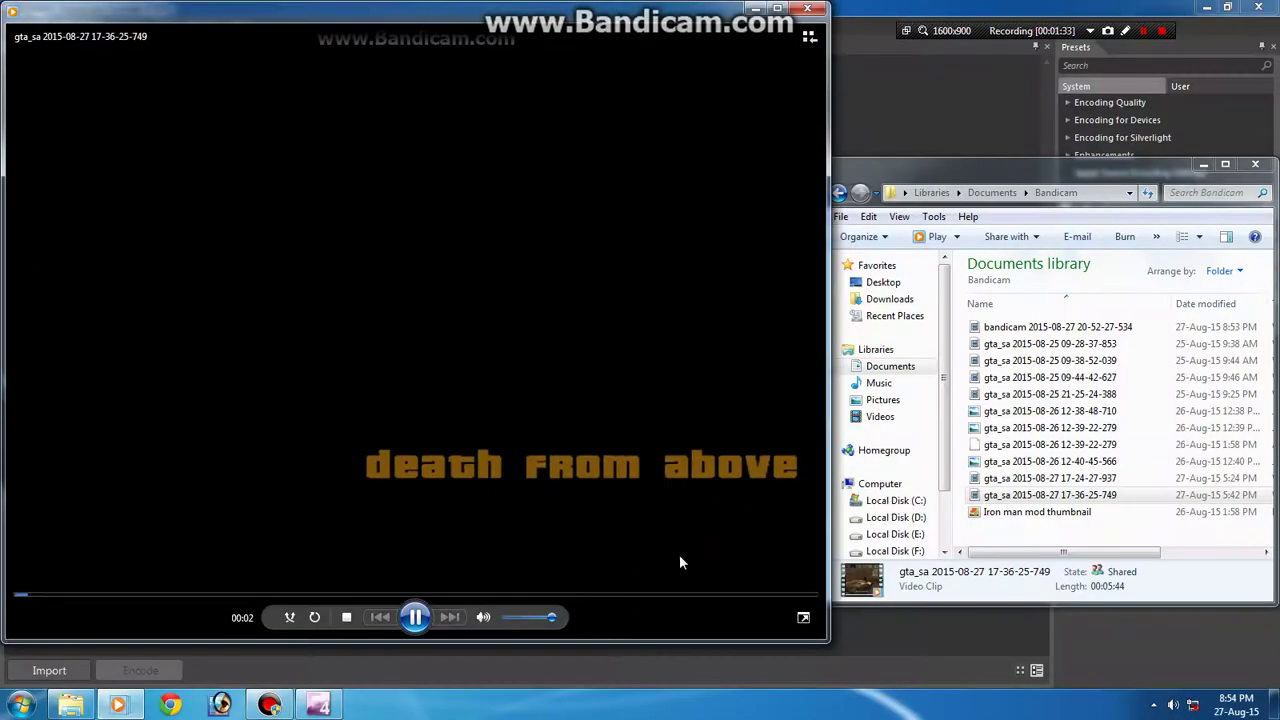
left_click(683, 596)
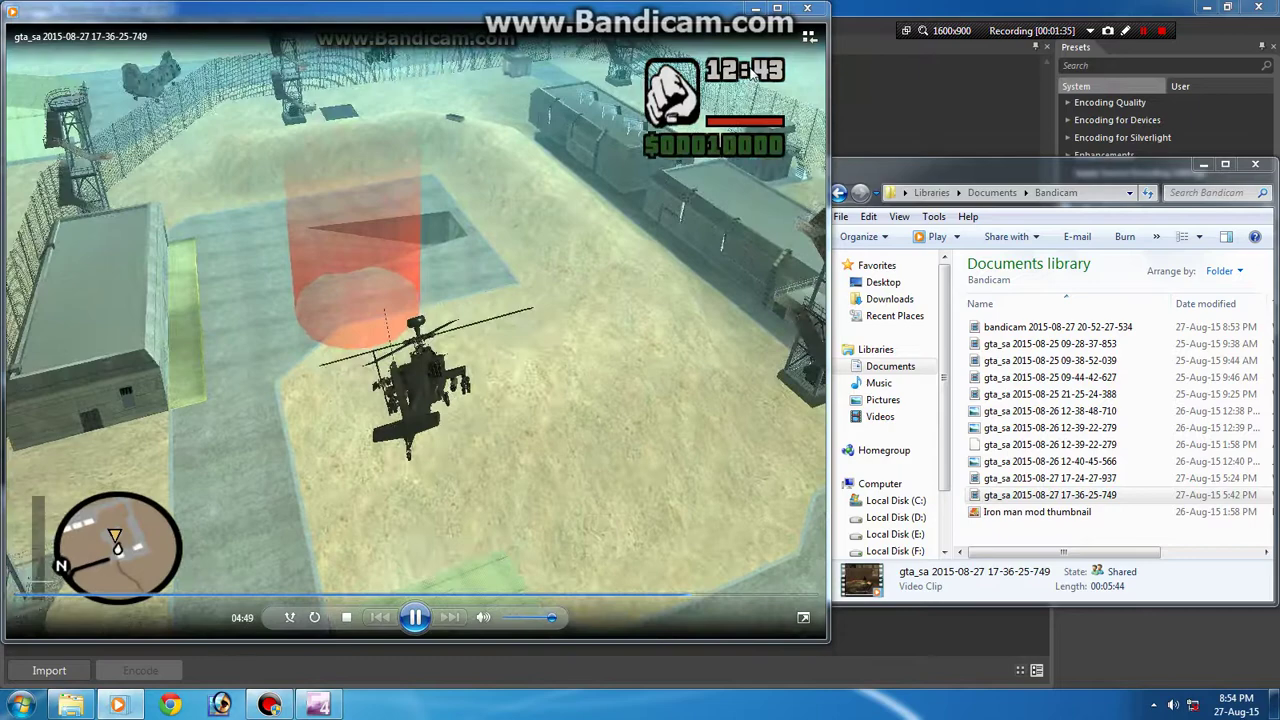
left_click(807, 8)
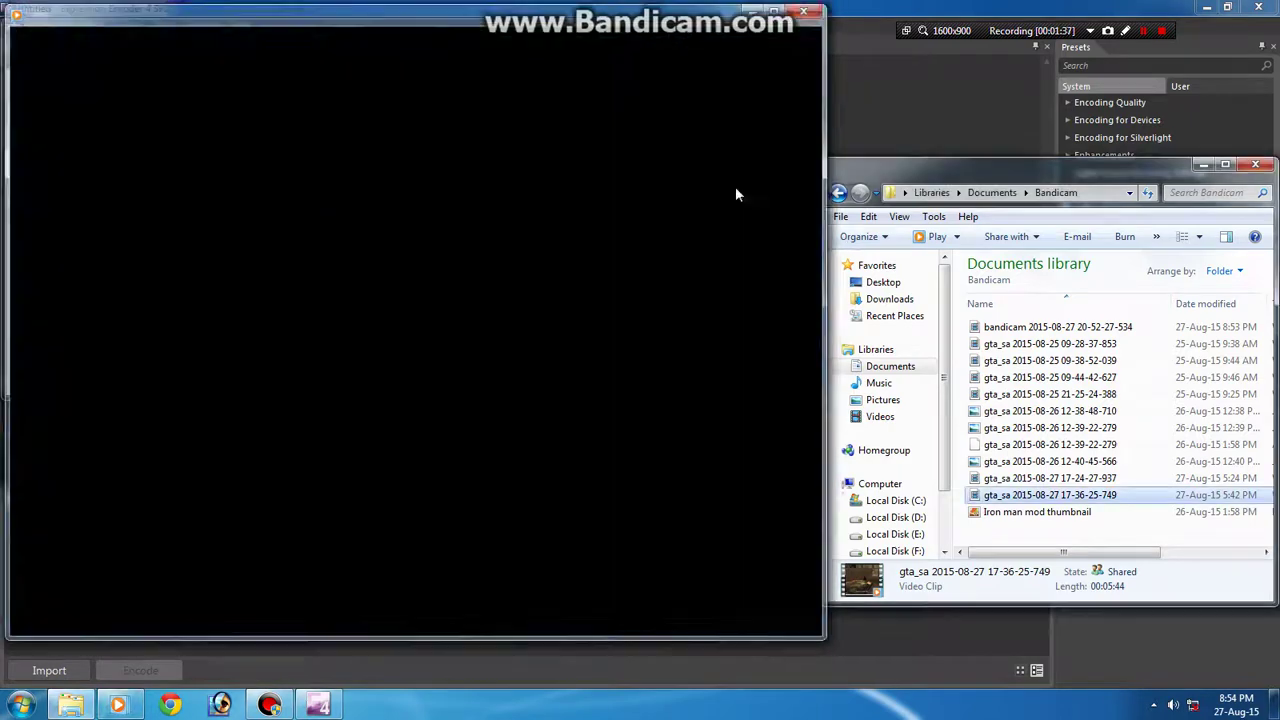
left_click(343, 272)
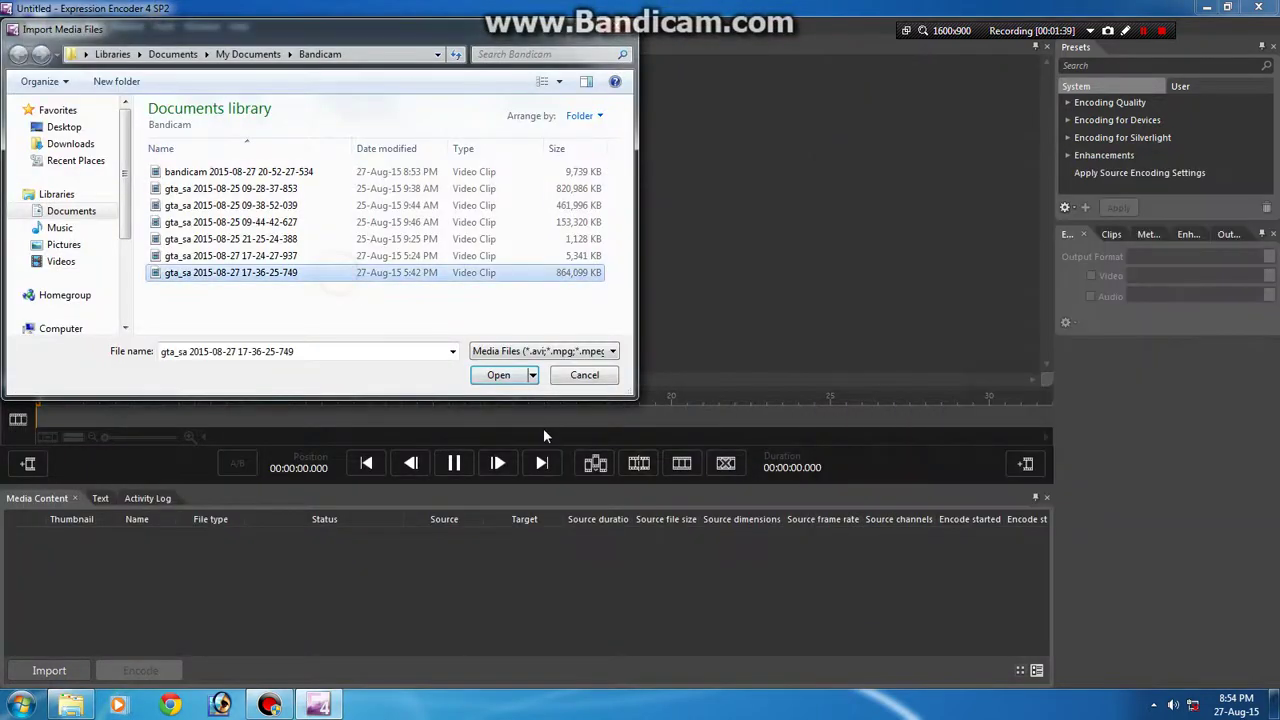
left_click(497, 374)
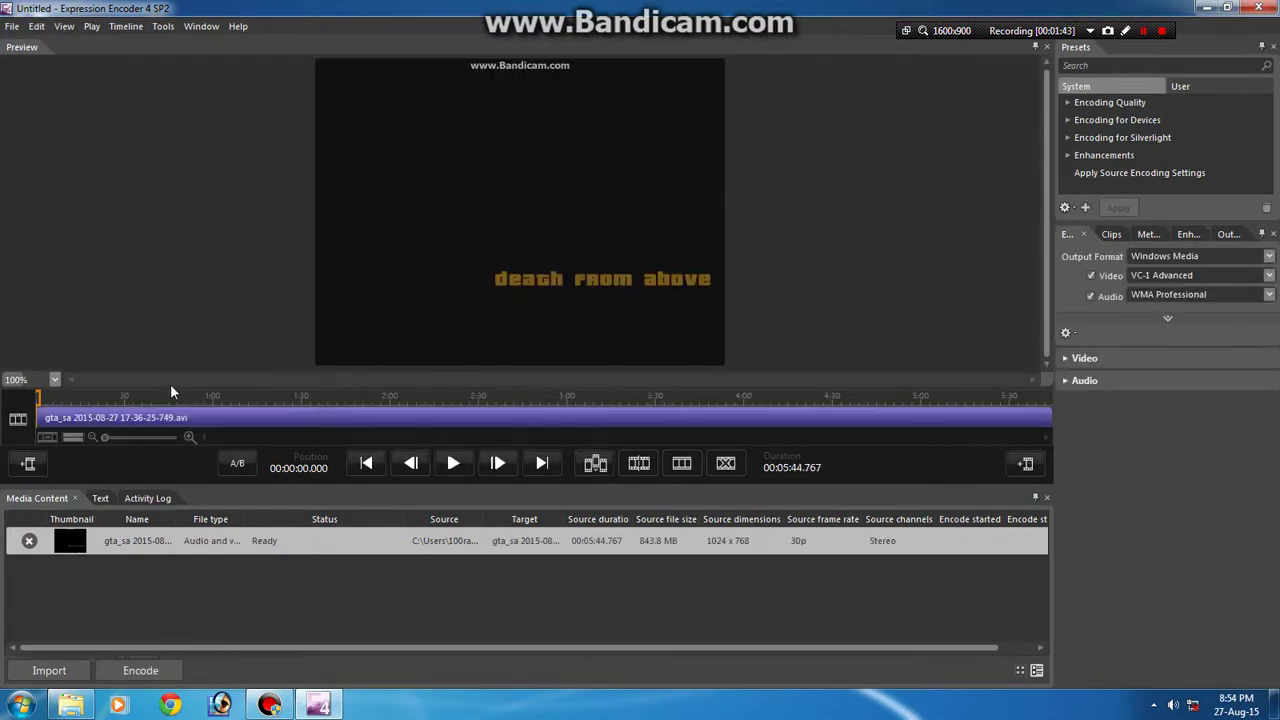
- Preview the clip from about 0:43 to 0:53 and expand the Video encoding settings
left_click(164, 418)
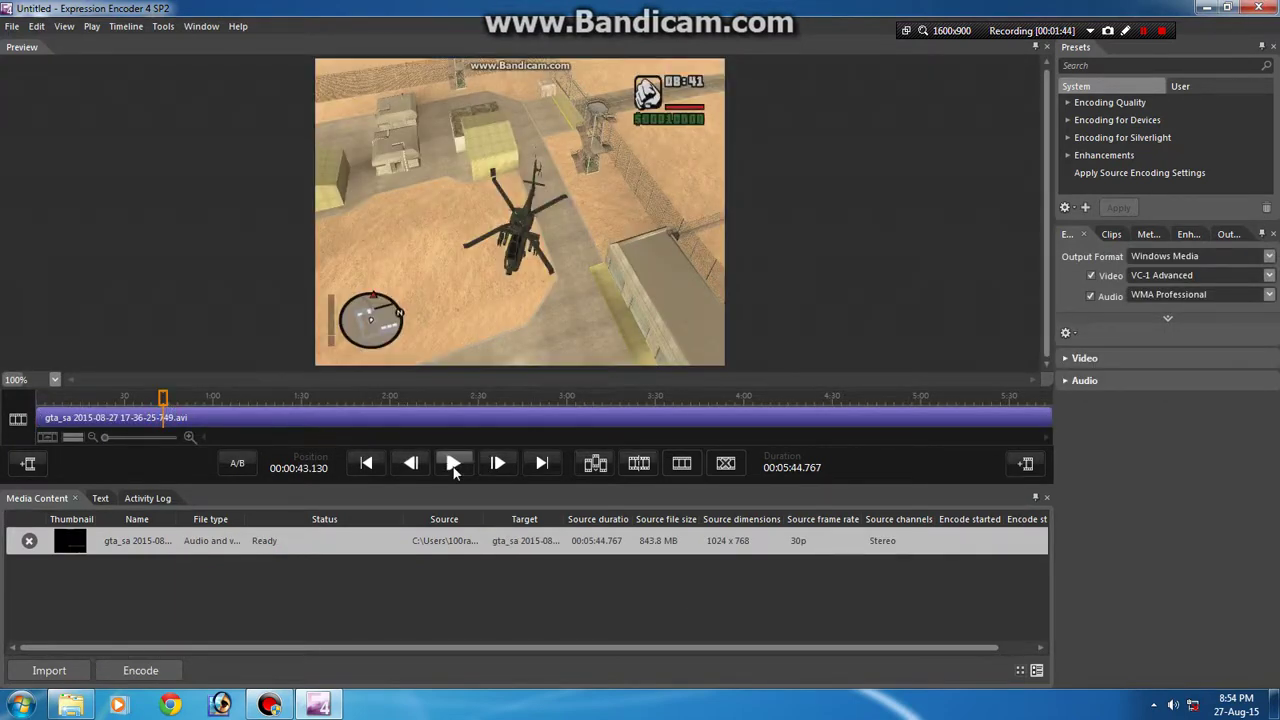
left_click(453, 466)
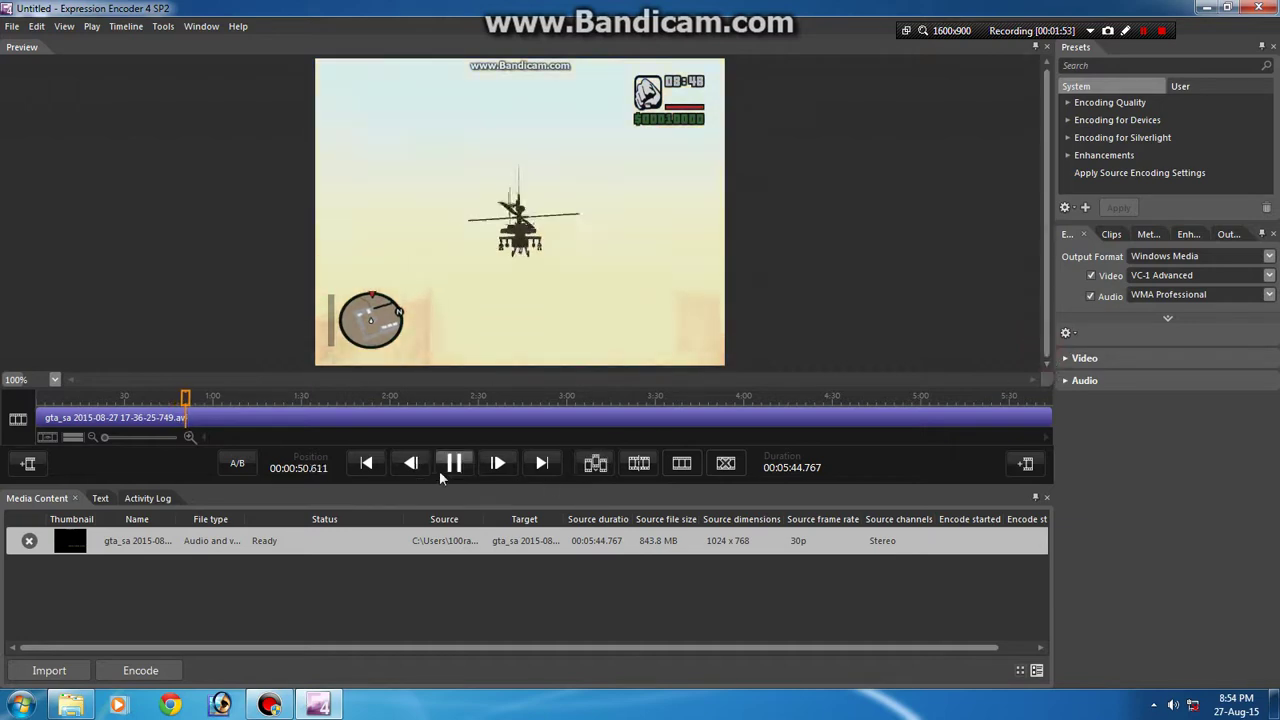
left_click(1080, 358)
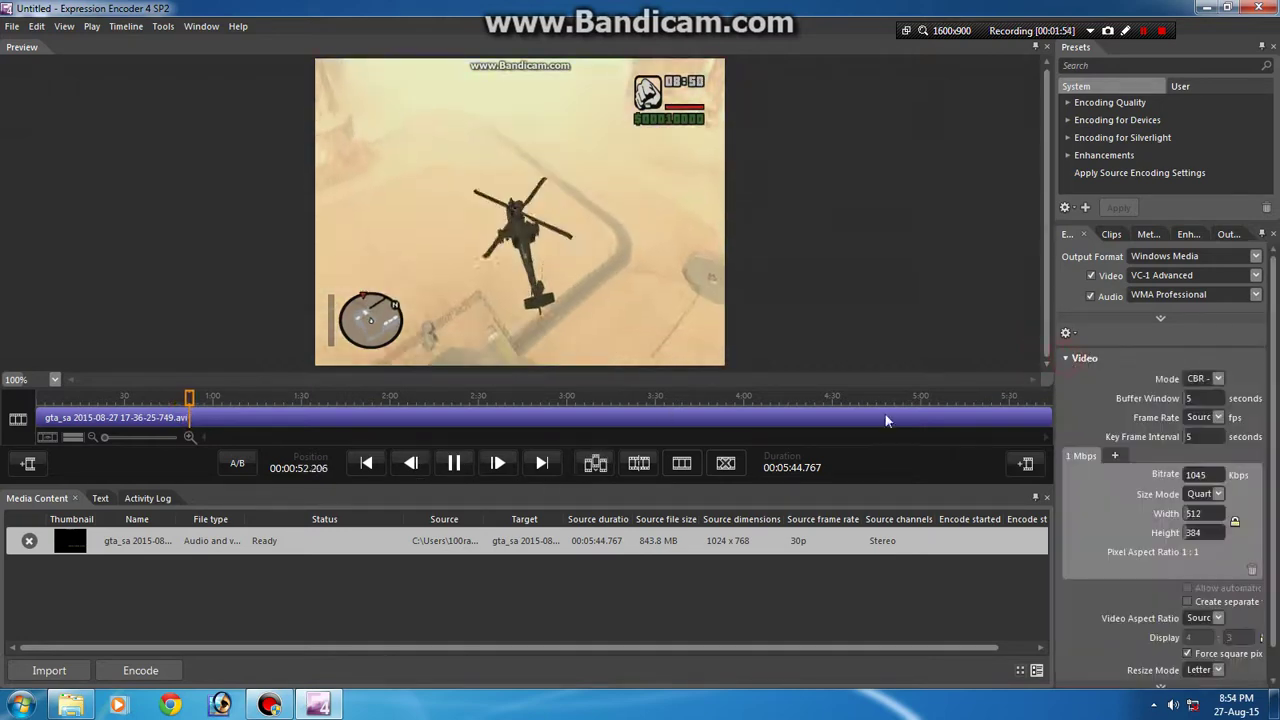
left_click(456, 461)
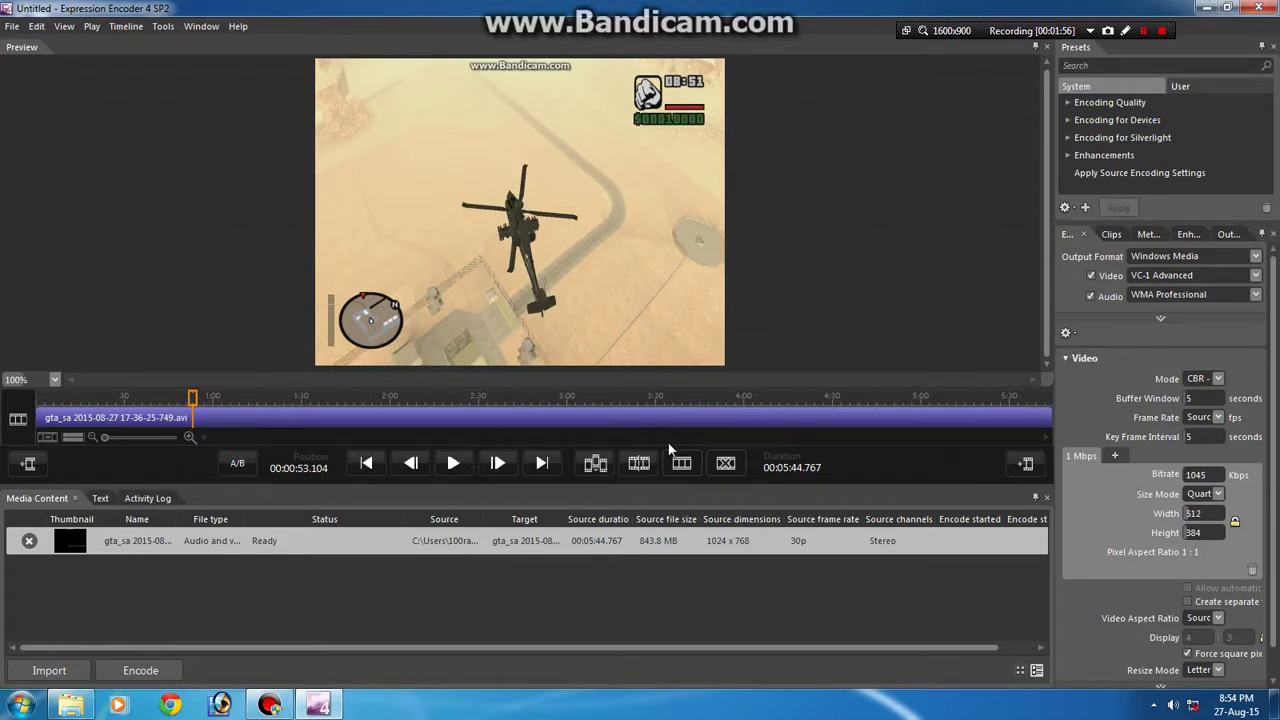
- Set the output Video Aspect Ratio to 16:9
left_click(269, 705)
scroll(1214, 620, "down", 1)
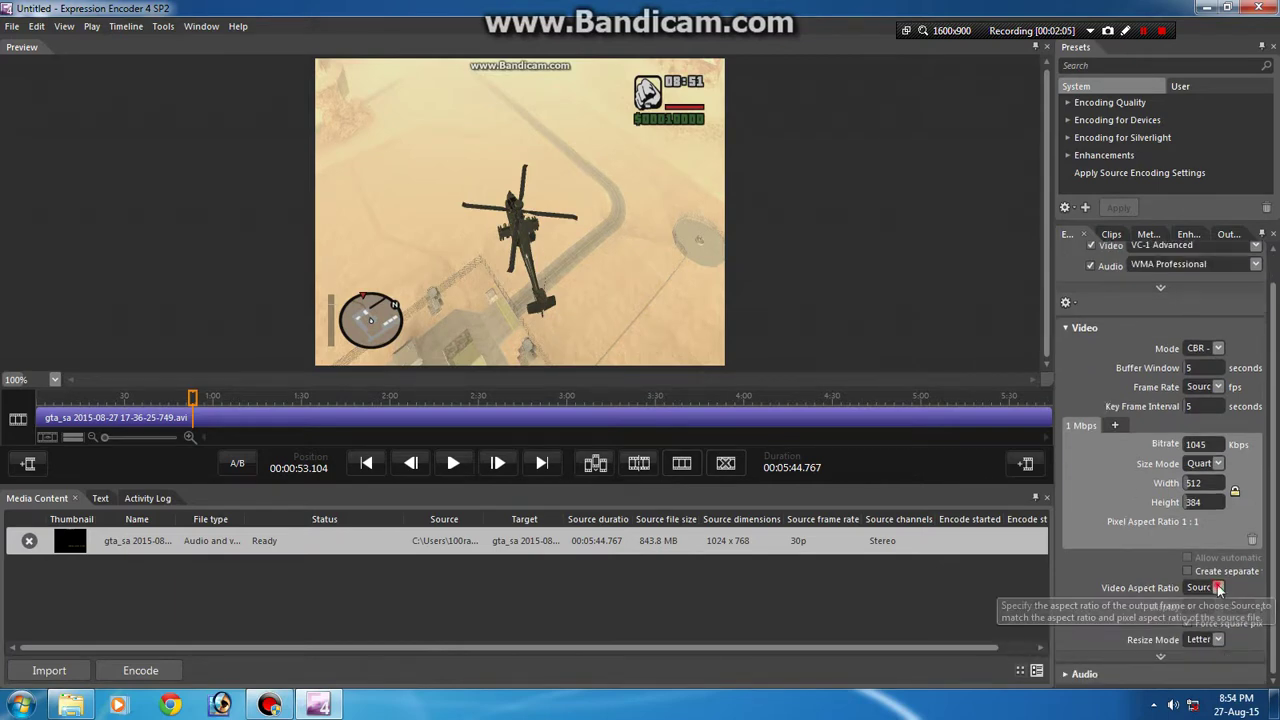
left_click(1215, 588)
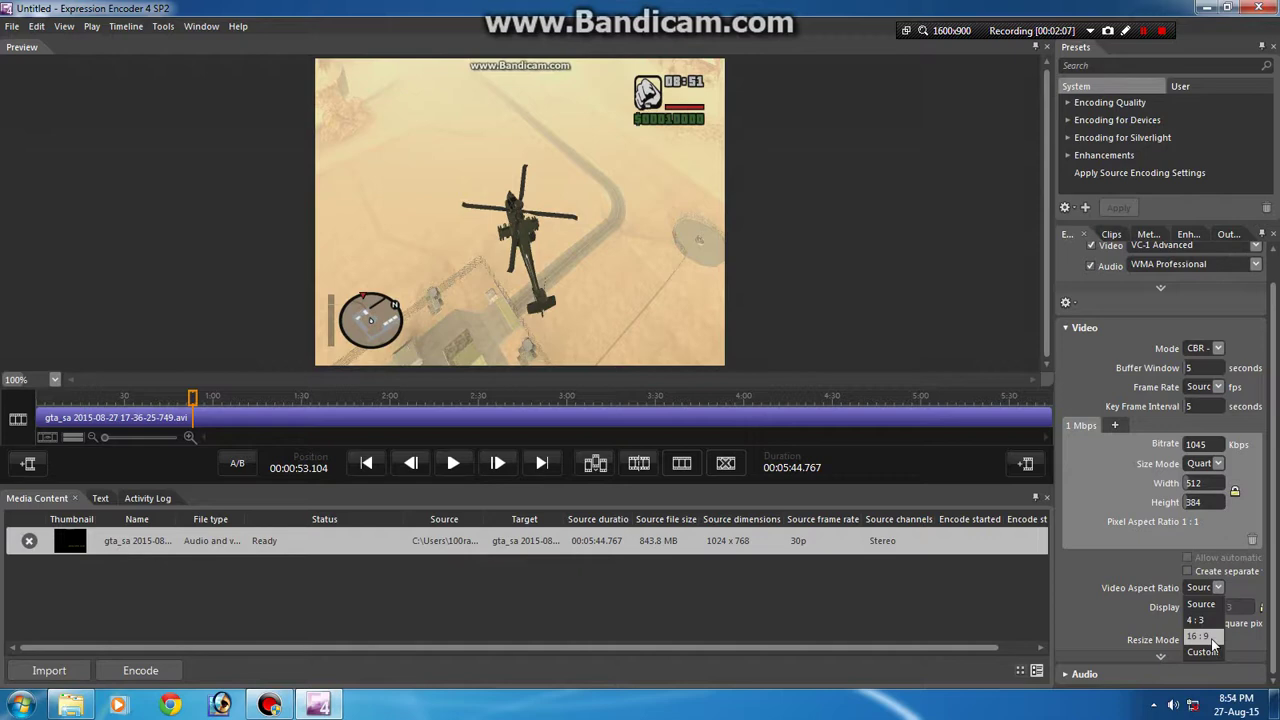
left_click(1210, 637)
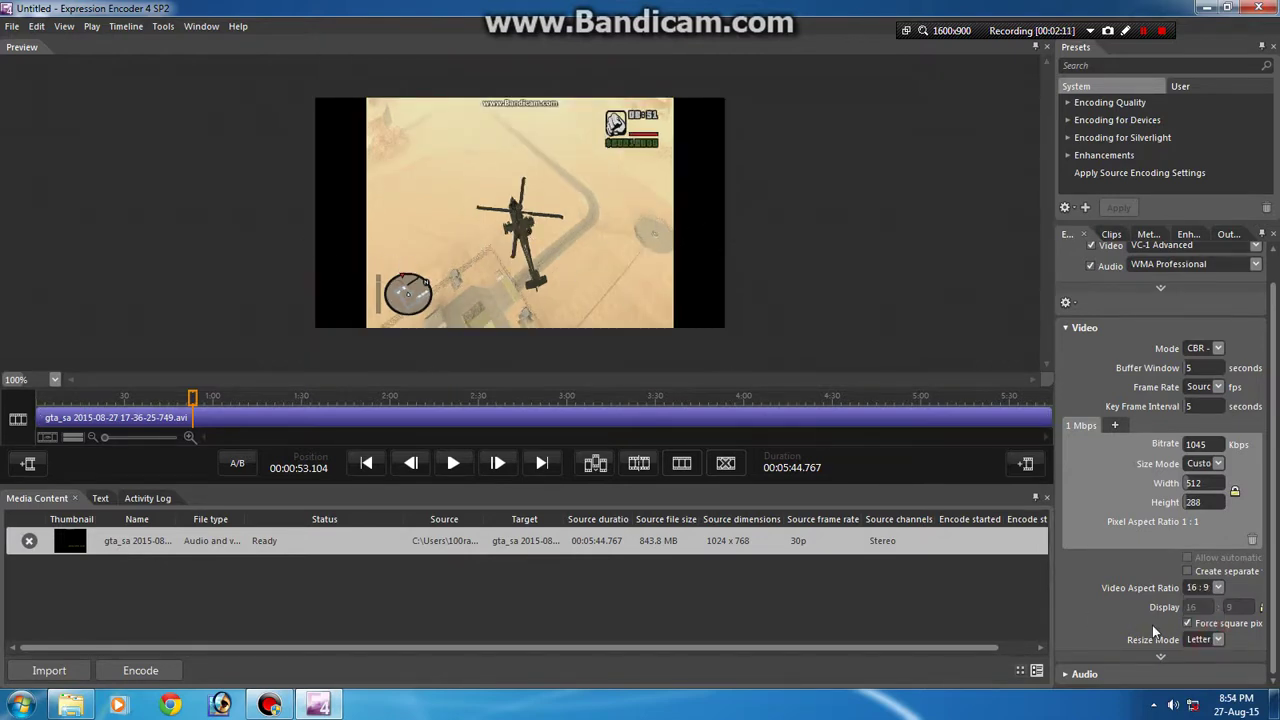
- Set Resize Mode to Stretch, then zoom and pan the preview to check the stretched picture
left_click(1210, 640)
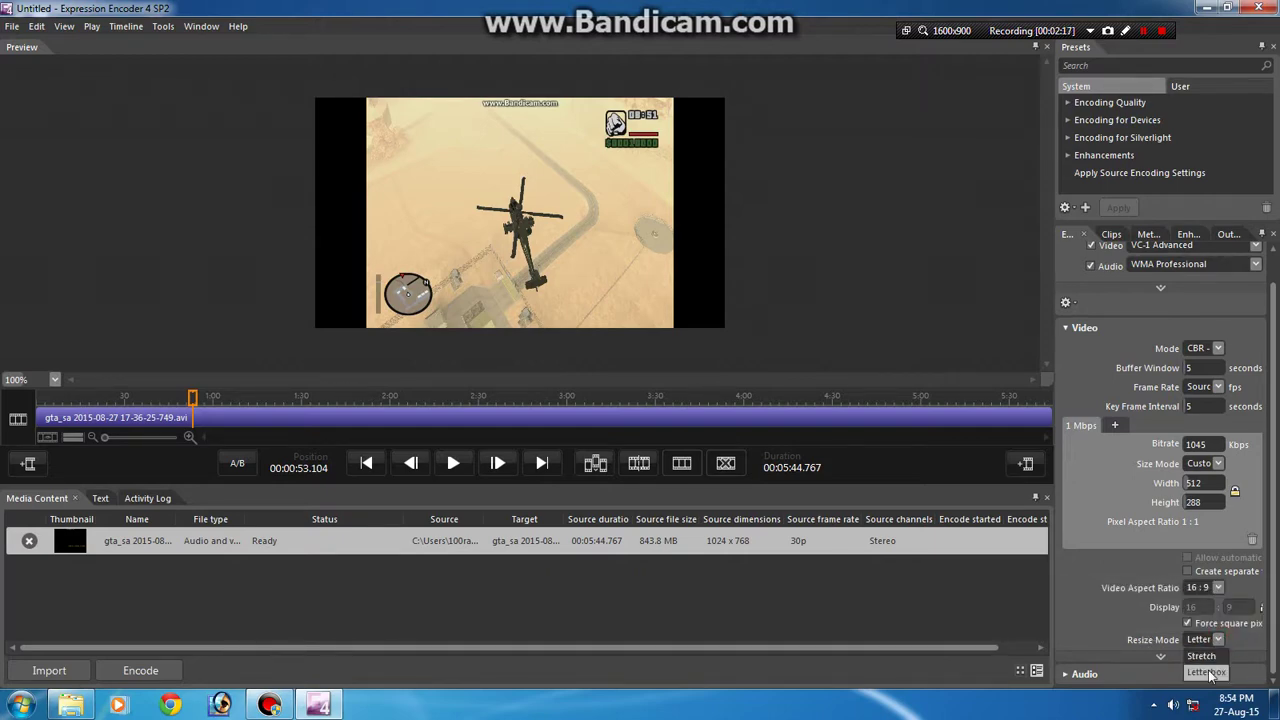
left_click(335, 238)
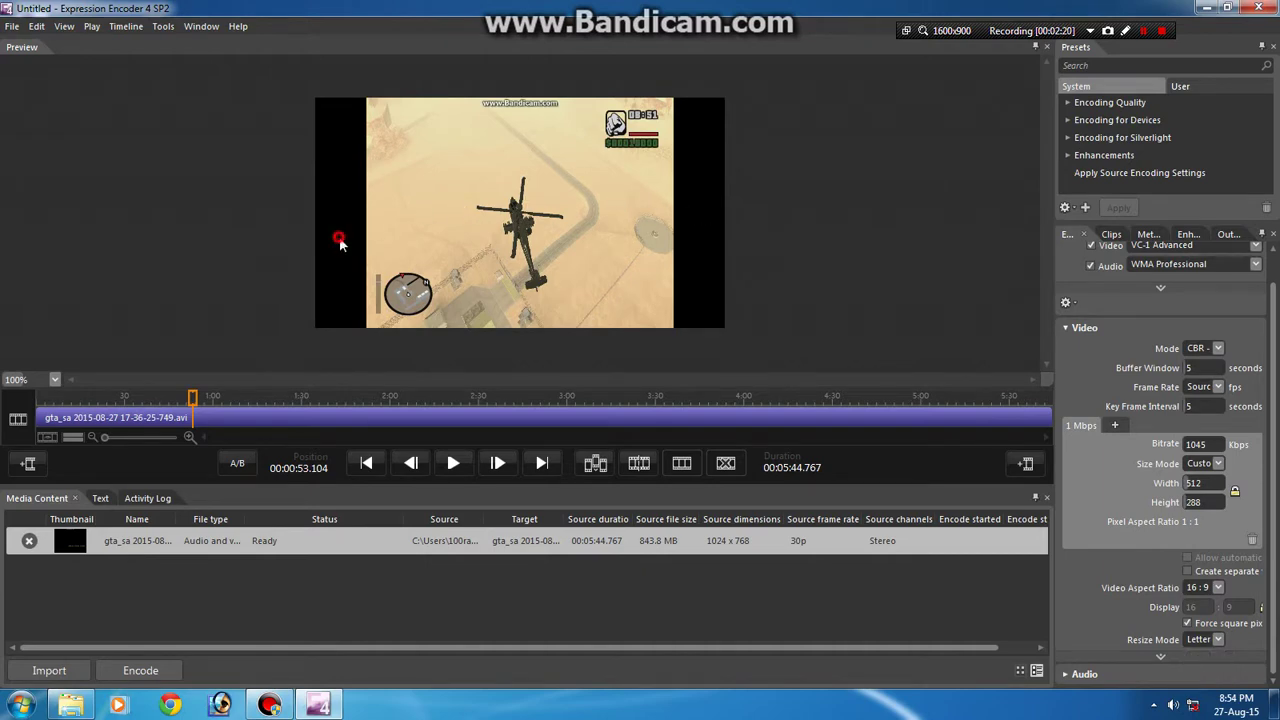
left_click(1218, 639)
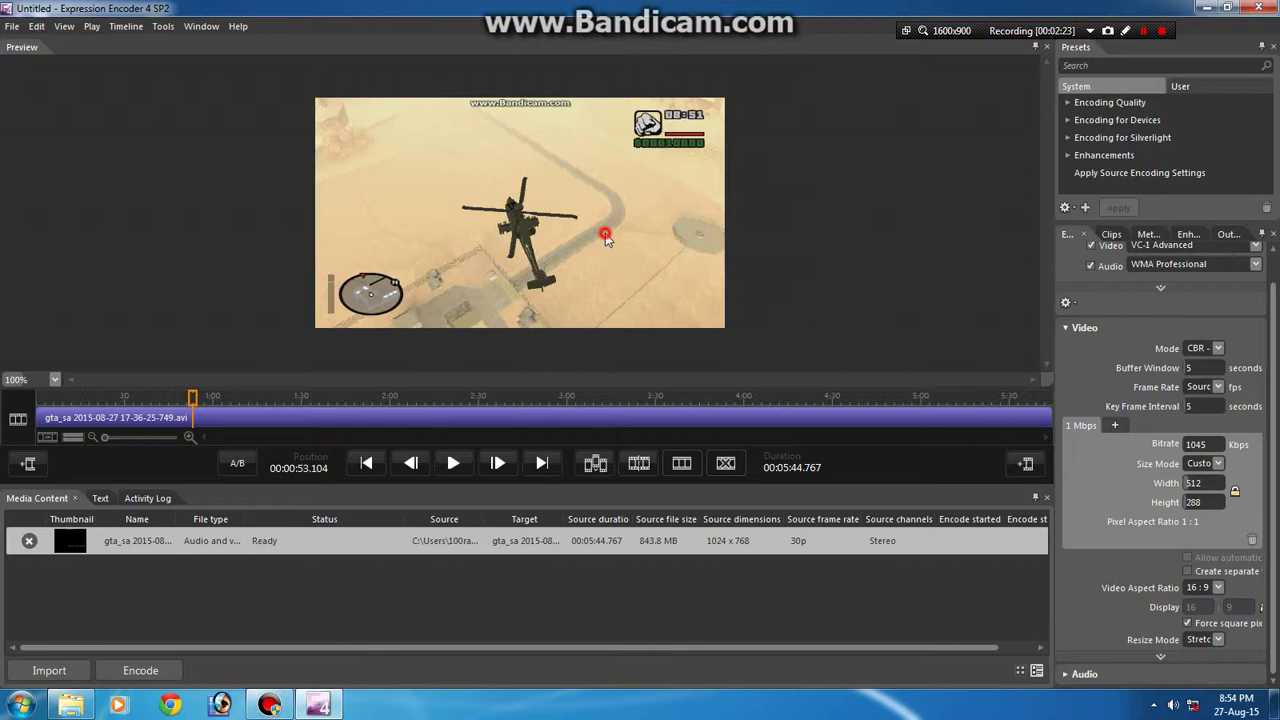
scroll(605, 237, "up", 3)
left_click_drag(491, 180, 574, 230)
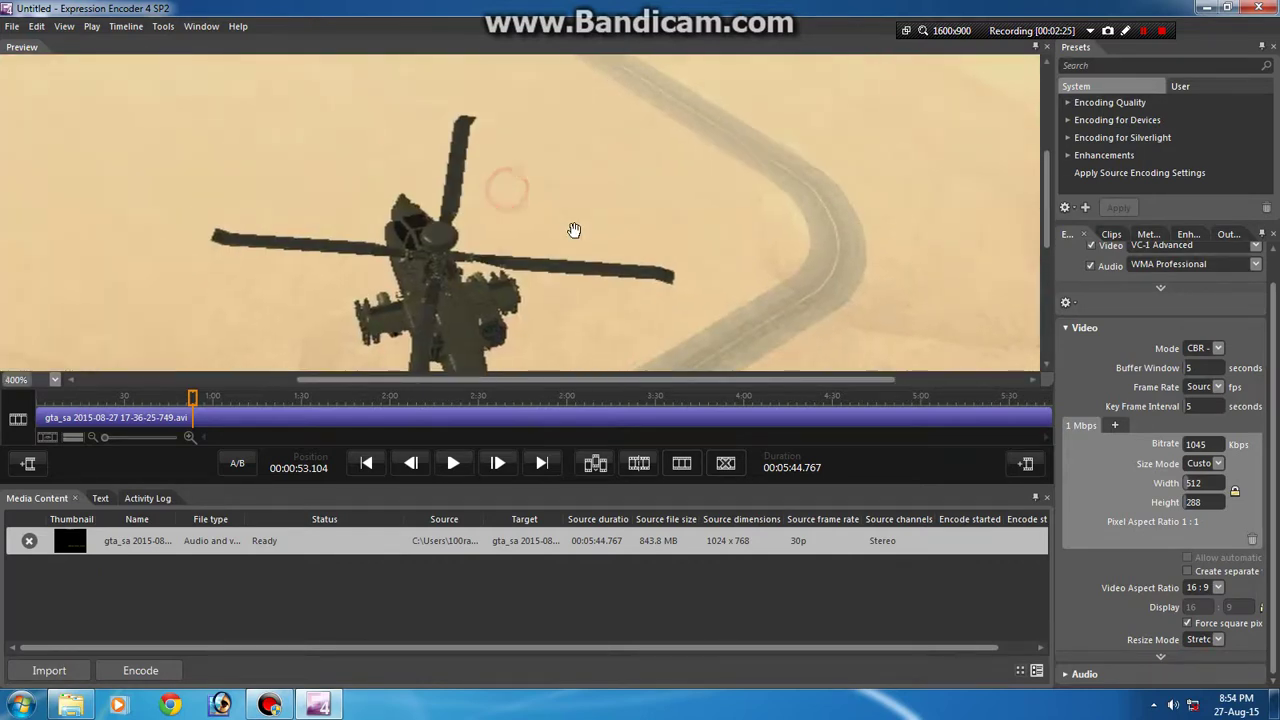
scroll(572, 229, "down", 3)
scroll(565, 228, "up", 2)
scroll(548, 224, "down", 1)
scroll(597, 276, "down", 1)
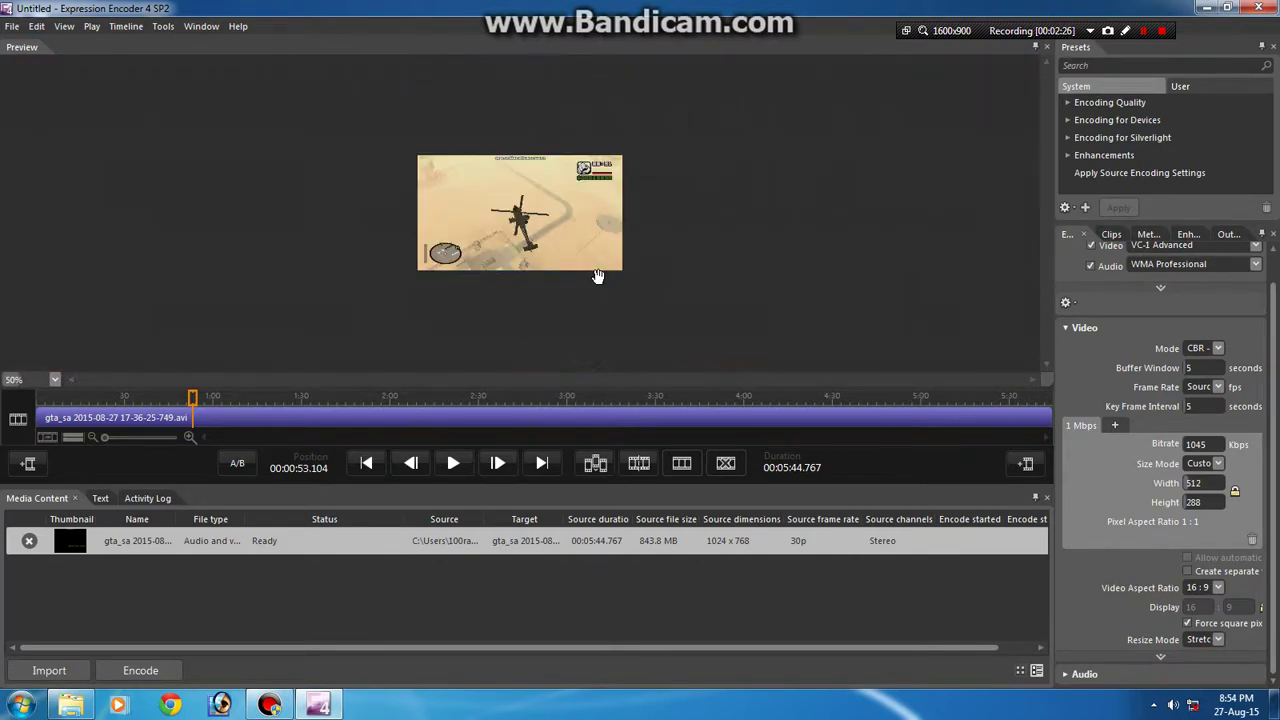
scroll(460, 296, "up", 1)
- Play the clip from the start to about 6.7 seconds, then cancel the dial-up connection prompt
left_click_drag(193, 398, 43, 397)
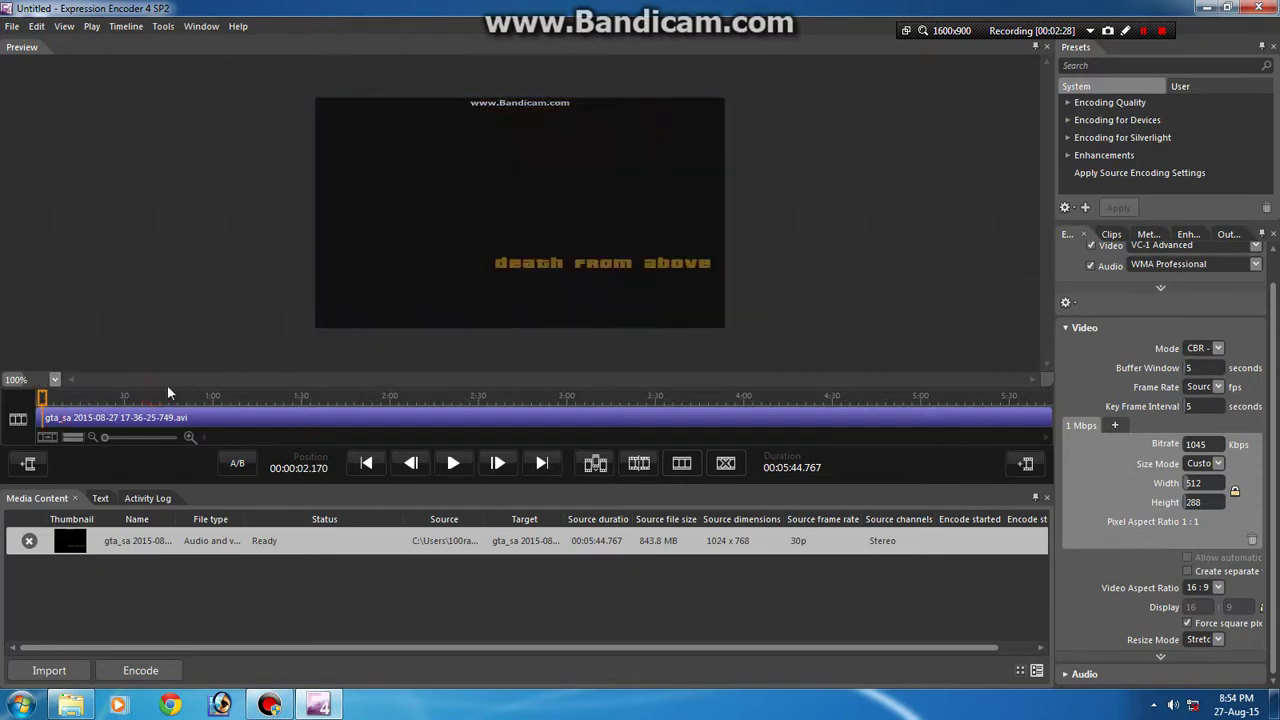
left_click(455, 463)
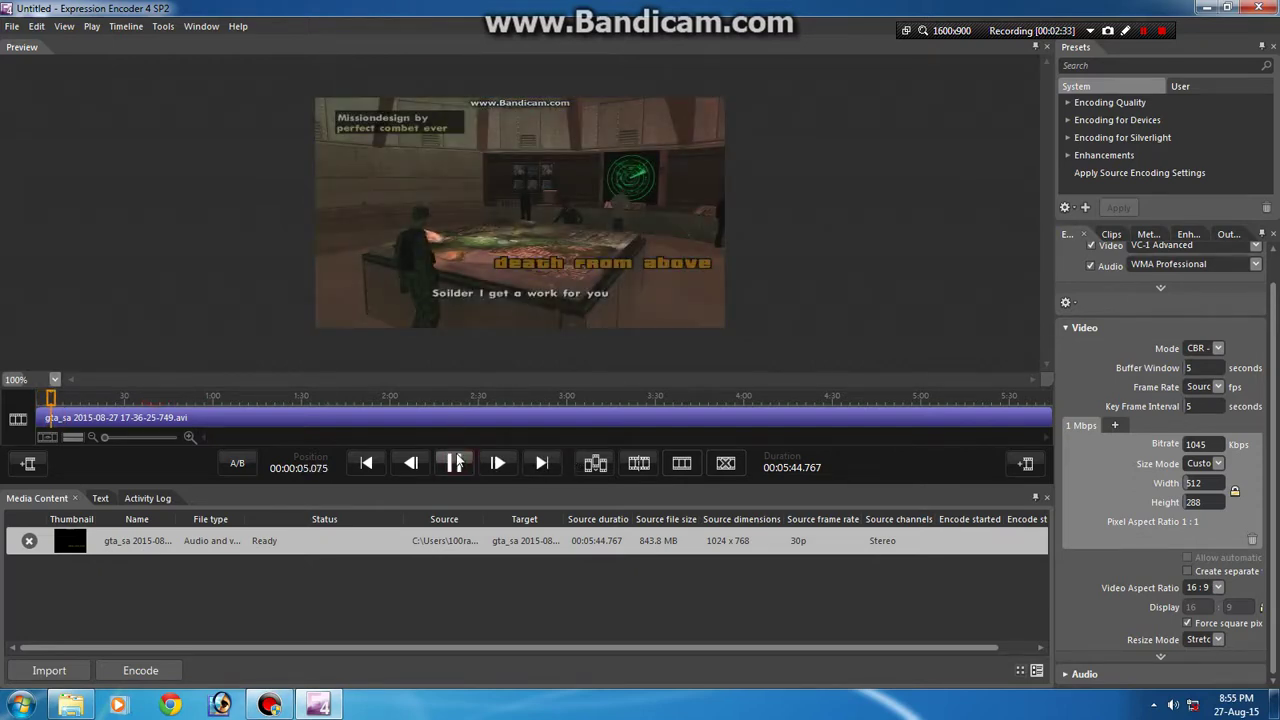
left_click(455, 463)
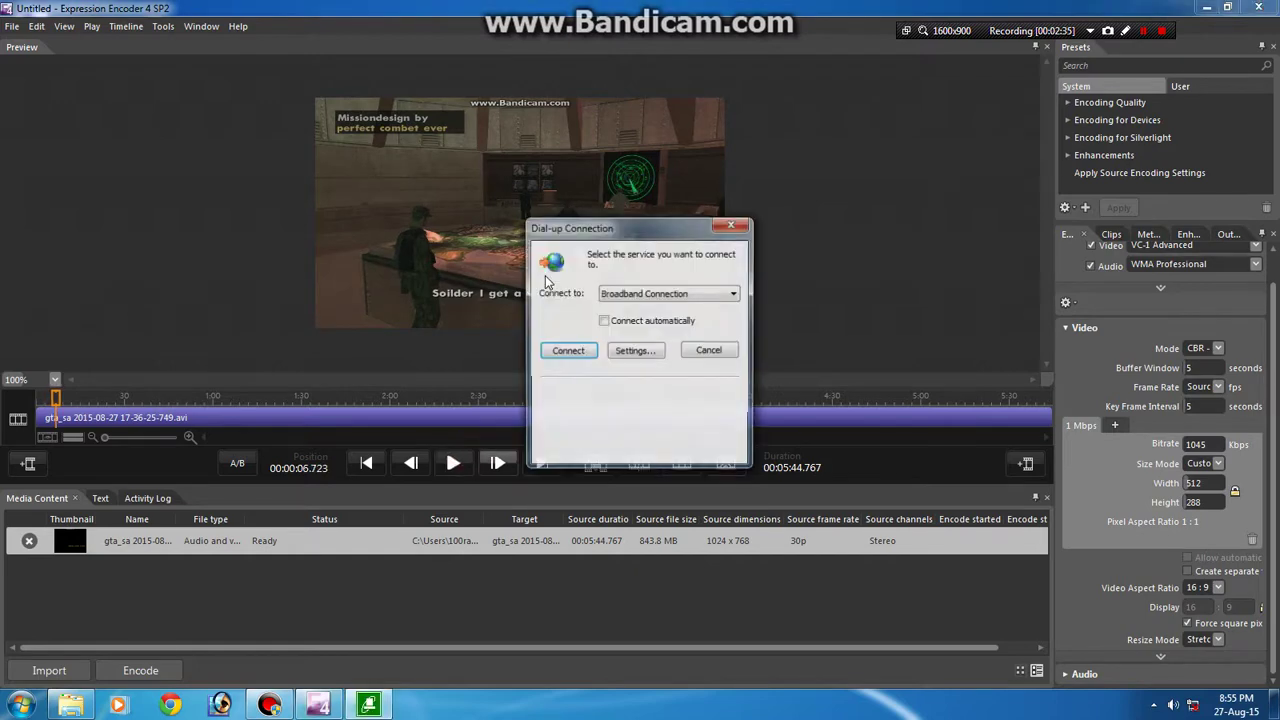
left_click(709, 351)
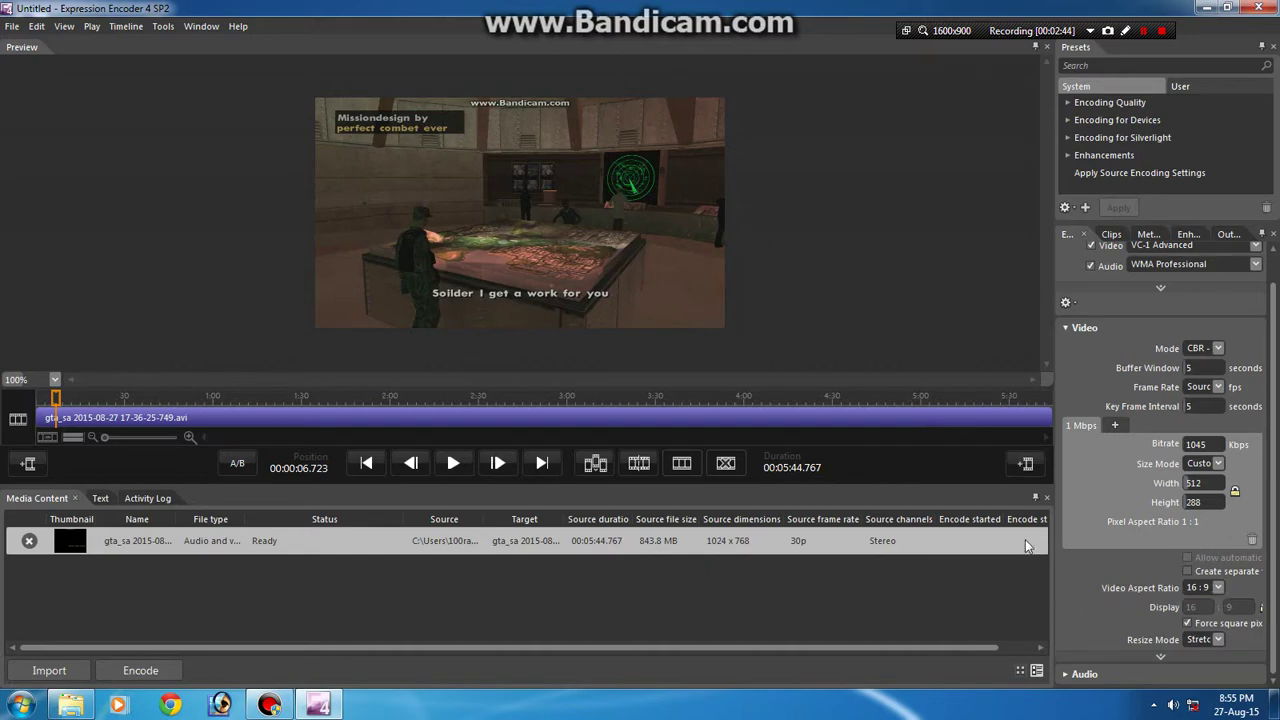
- Compare the output at 4:3, then set the Video Aspect Ratio back to 16:9
left_click(1212, 587)
left_click(1200, 614)
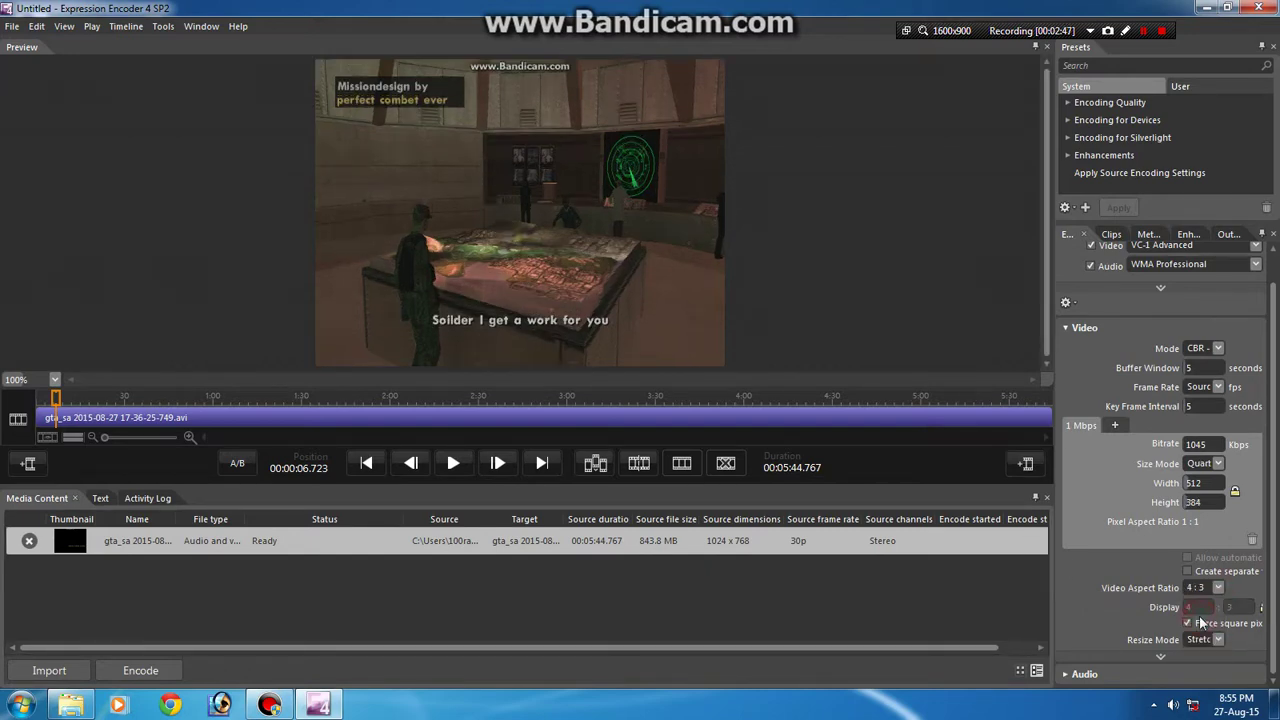
mouse_move(720, 418)
left_click(1218, 588)
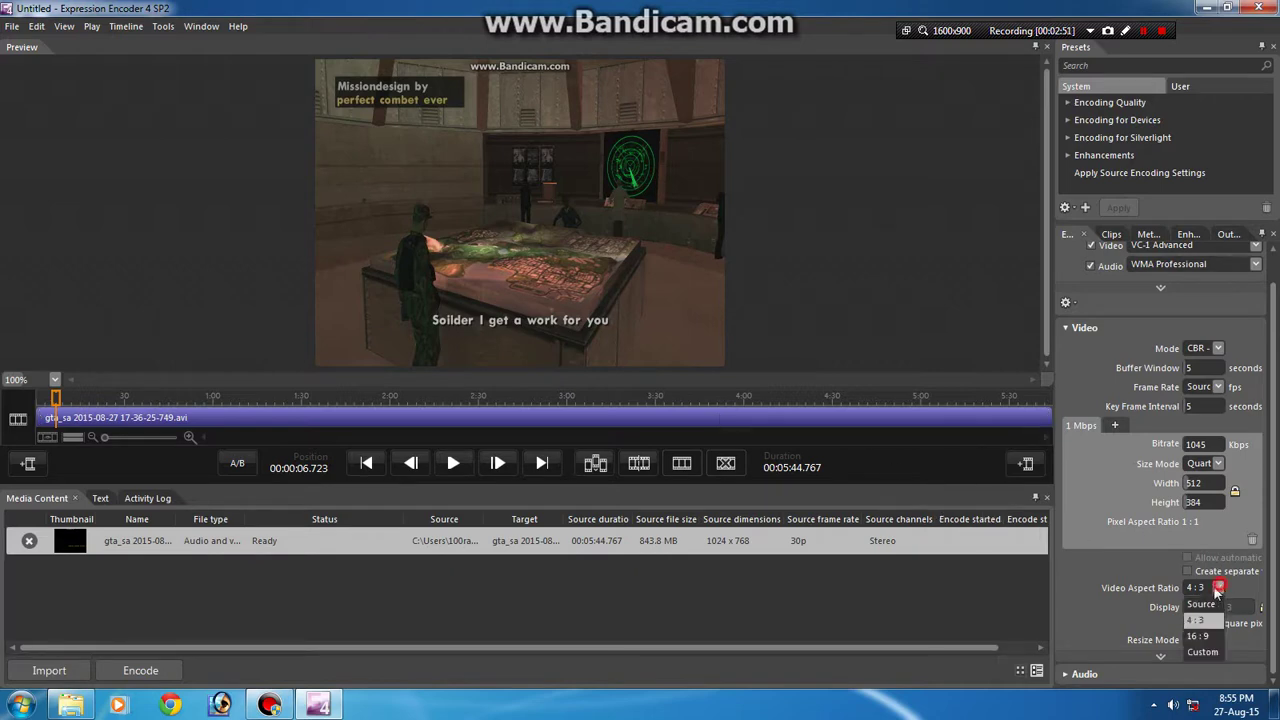
left_click(1198, 636)
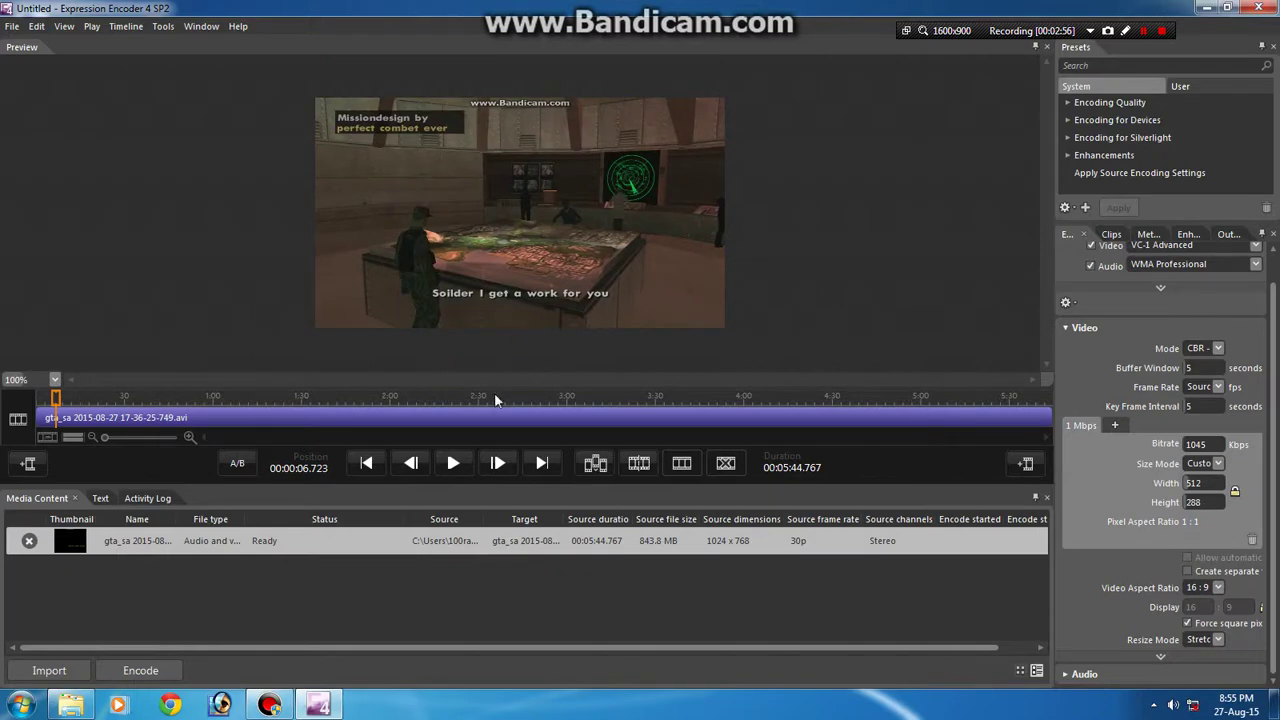
- Play the preview, jumping to about 1:13, 2:22 and 3:04, then pause
left_click(453, 463)
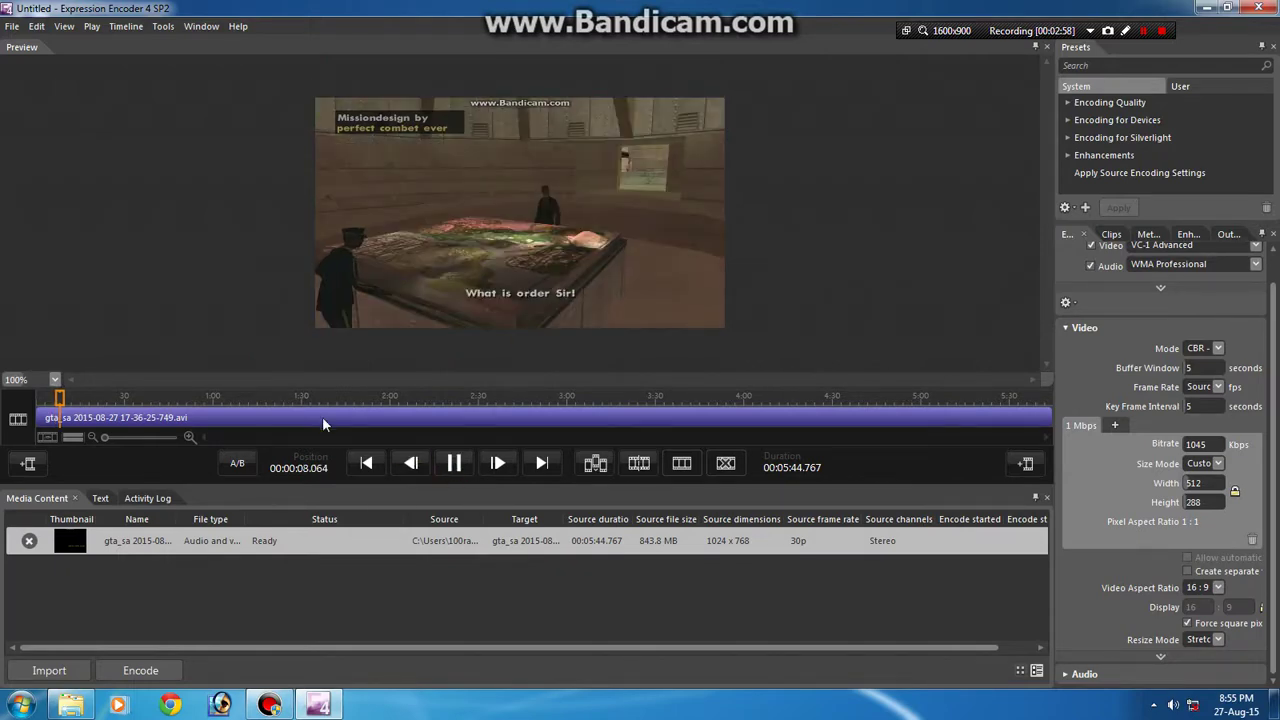
left_click(254, 396)
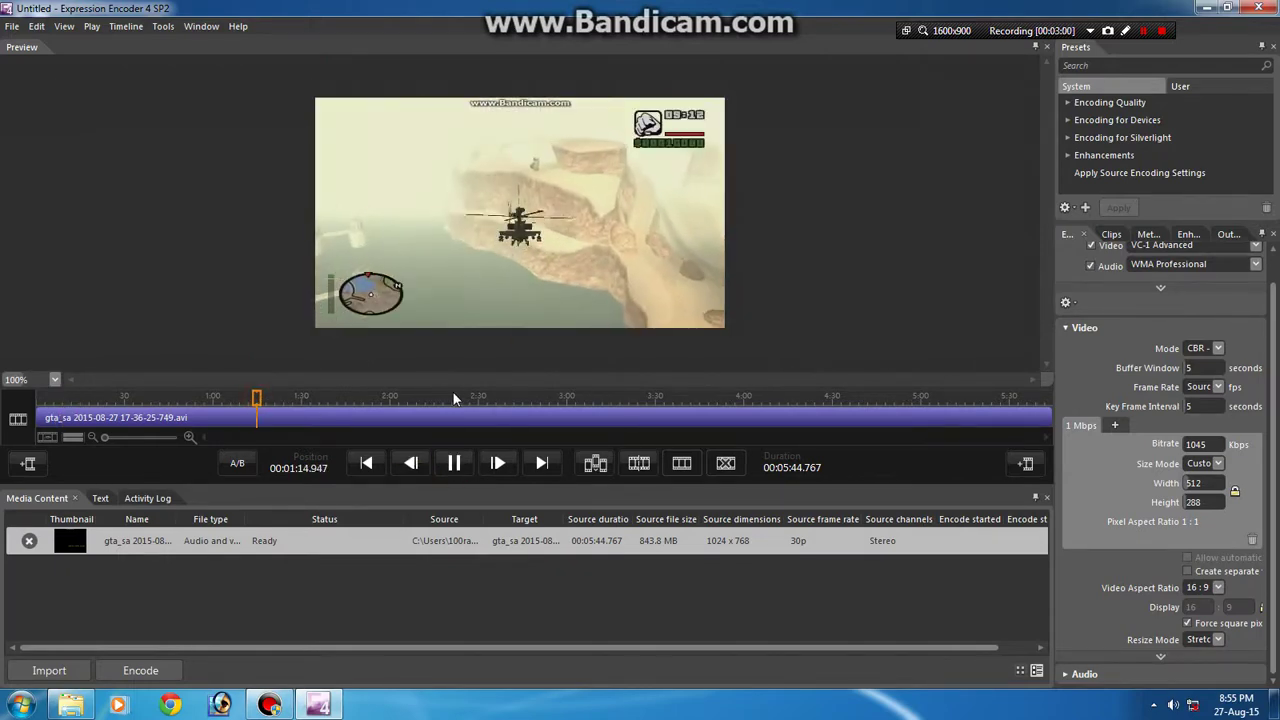
left_click(453, 394)
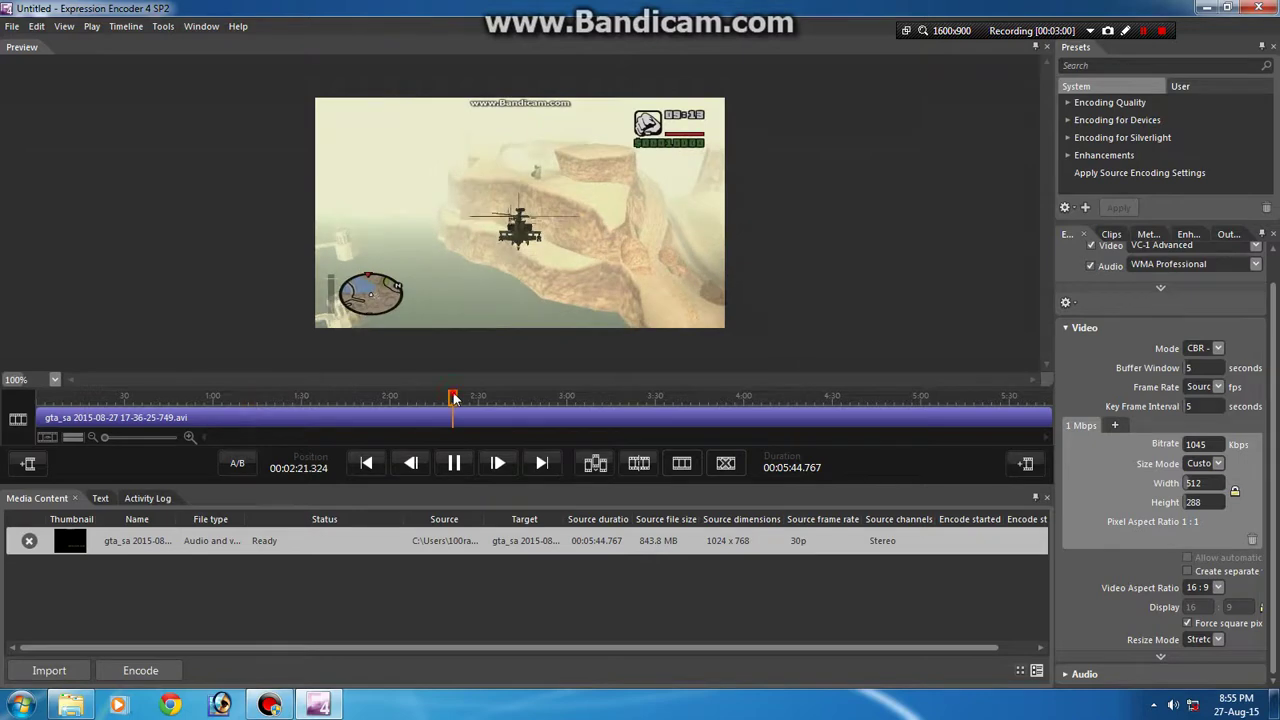
left_click(578, 397)
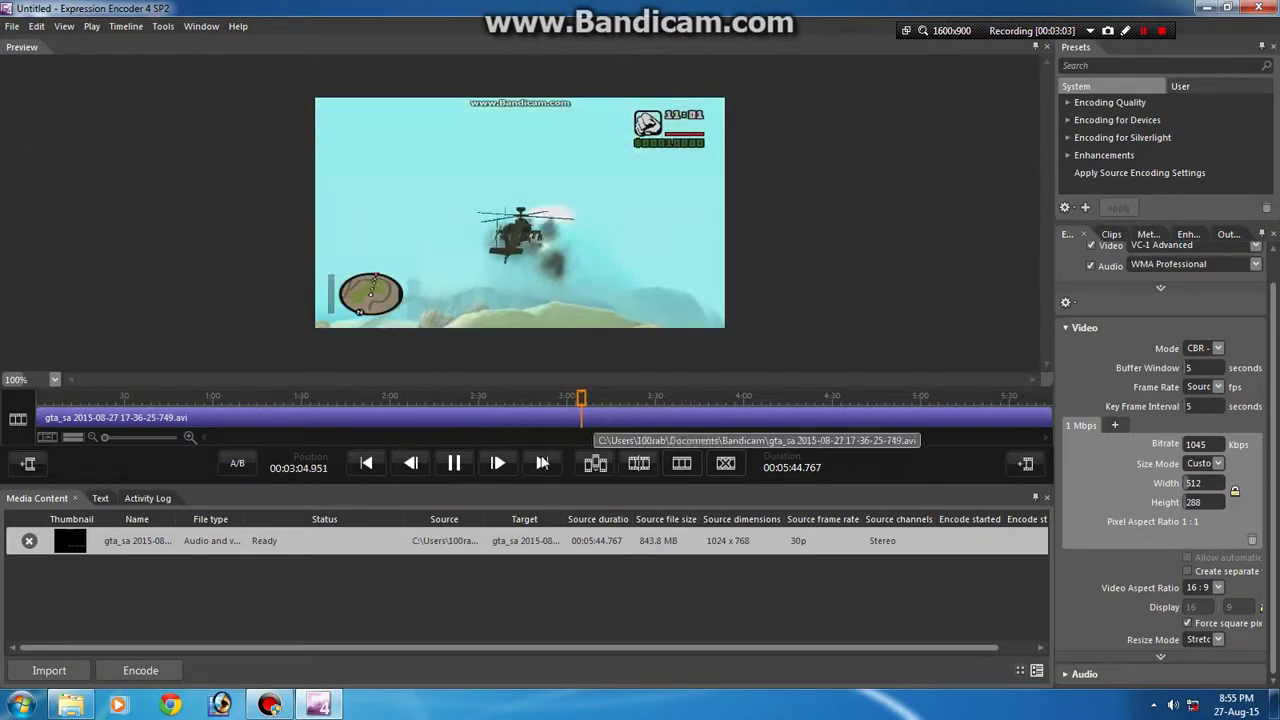
left_click(453, 463)
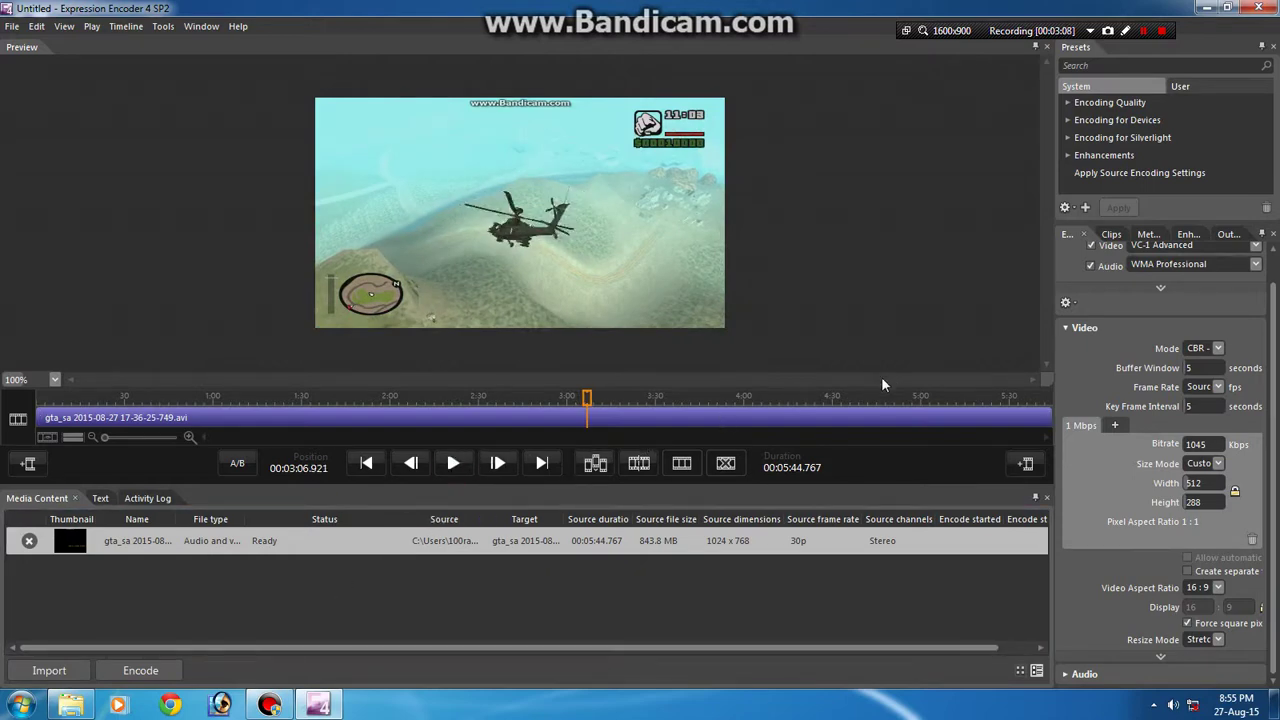
- Encode the clip to WMV, then close Expression Encoder
left_click(140, 670)
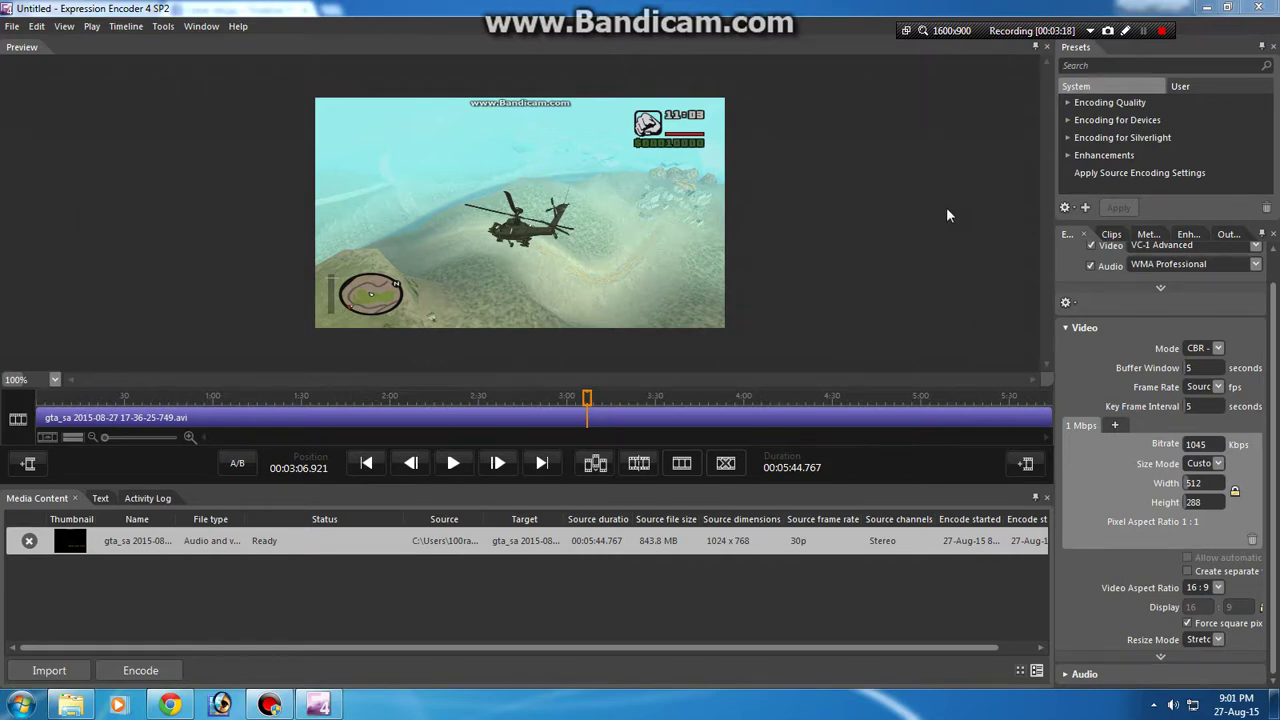
left_click(1244, 7)
- Answer the save prompt, then play the original gta_sa recording in a resized player from about 1:16
left_click(647, 364)
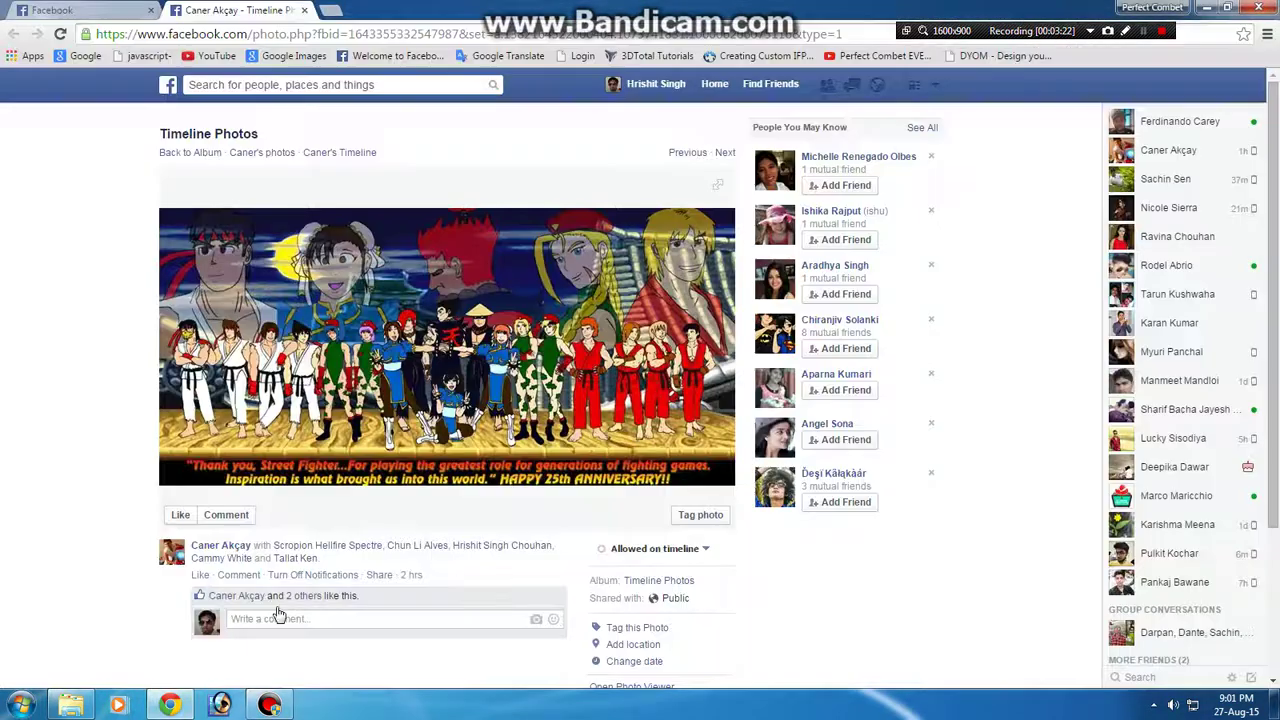
left_click(60, 706)
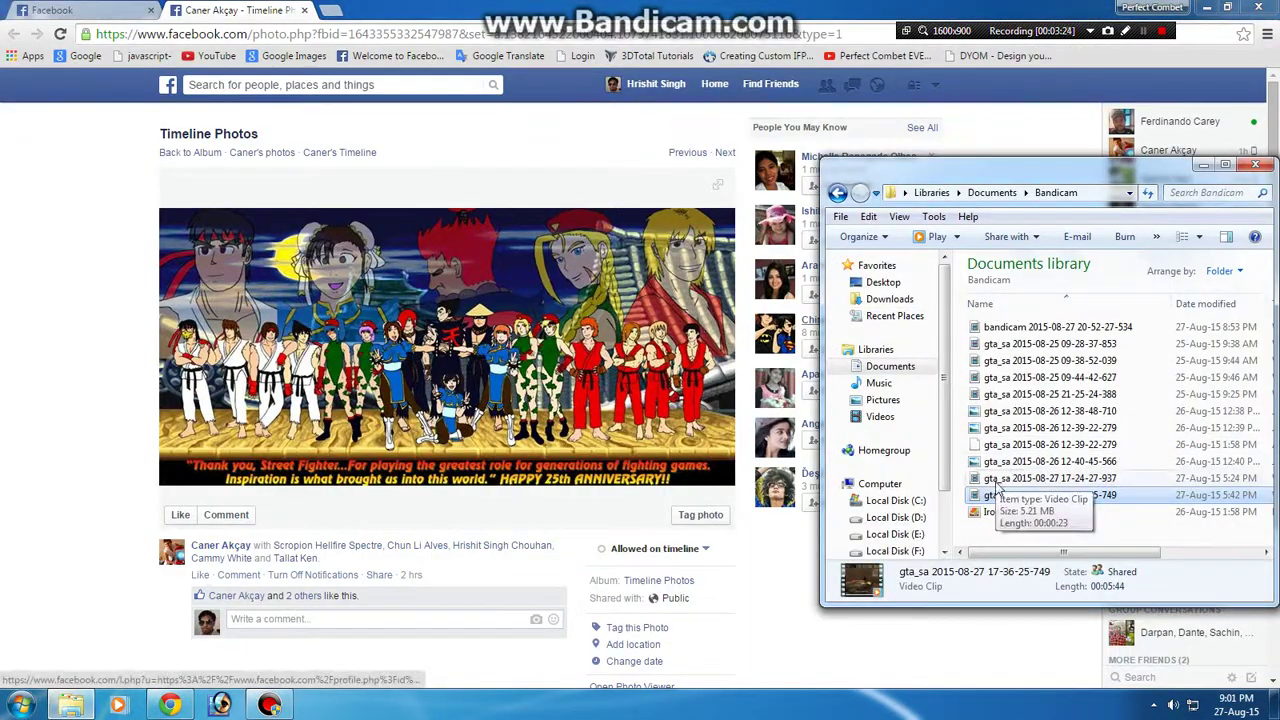
left_click(1226, 164)
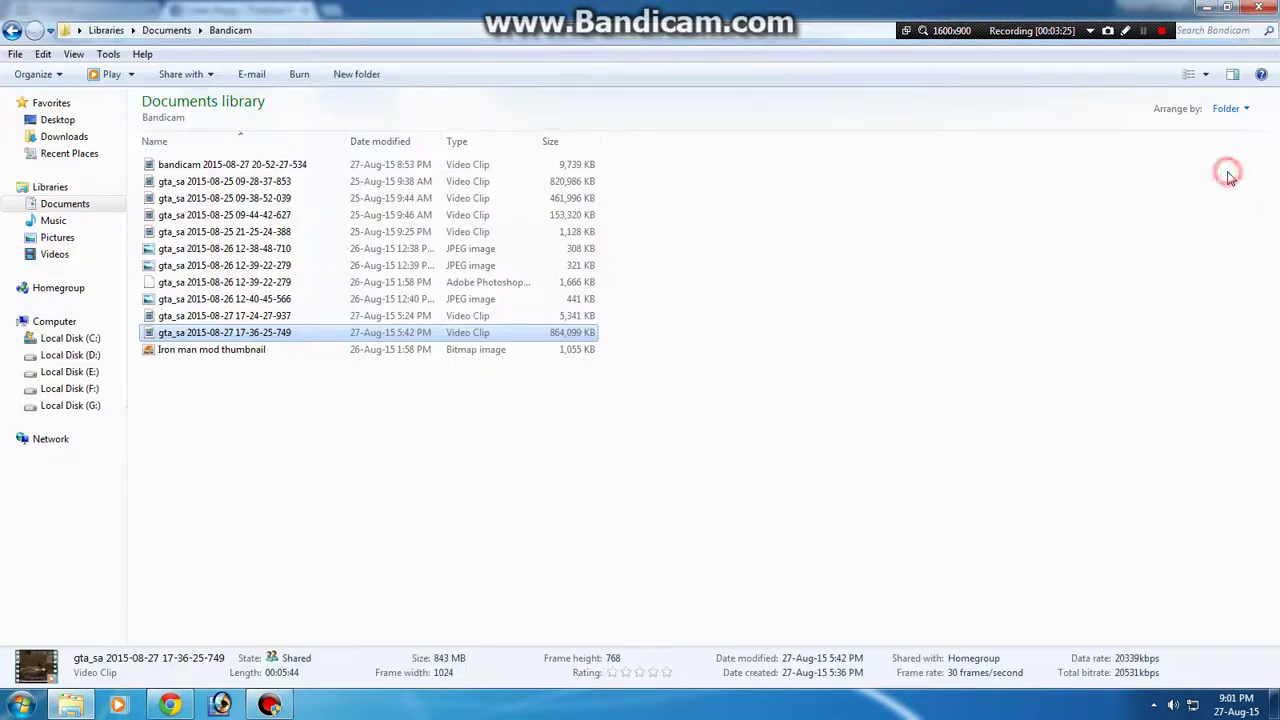
double_click(474, 337)
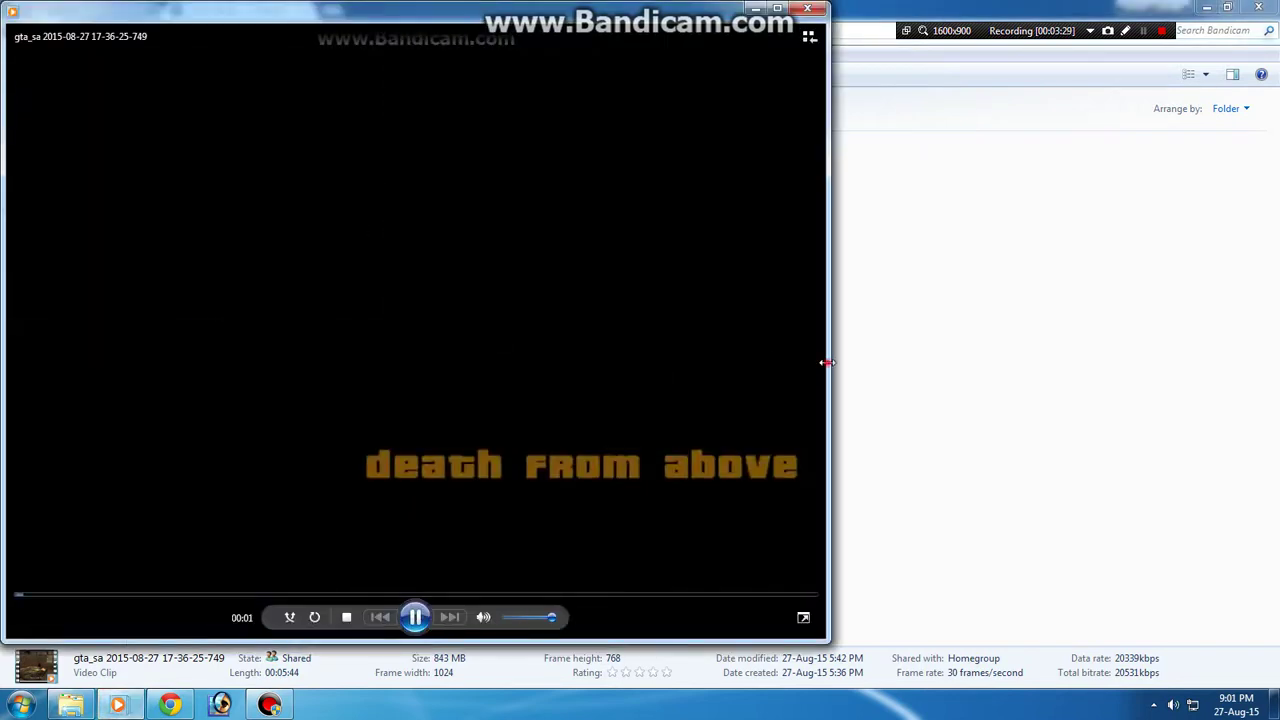
left_click_drag(826, 363, 604, 372)
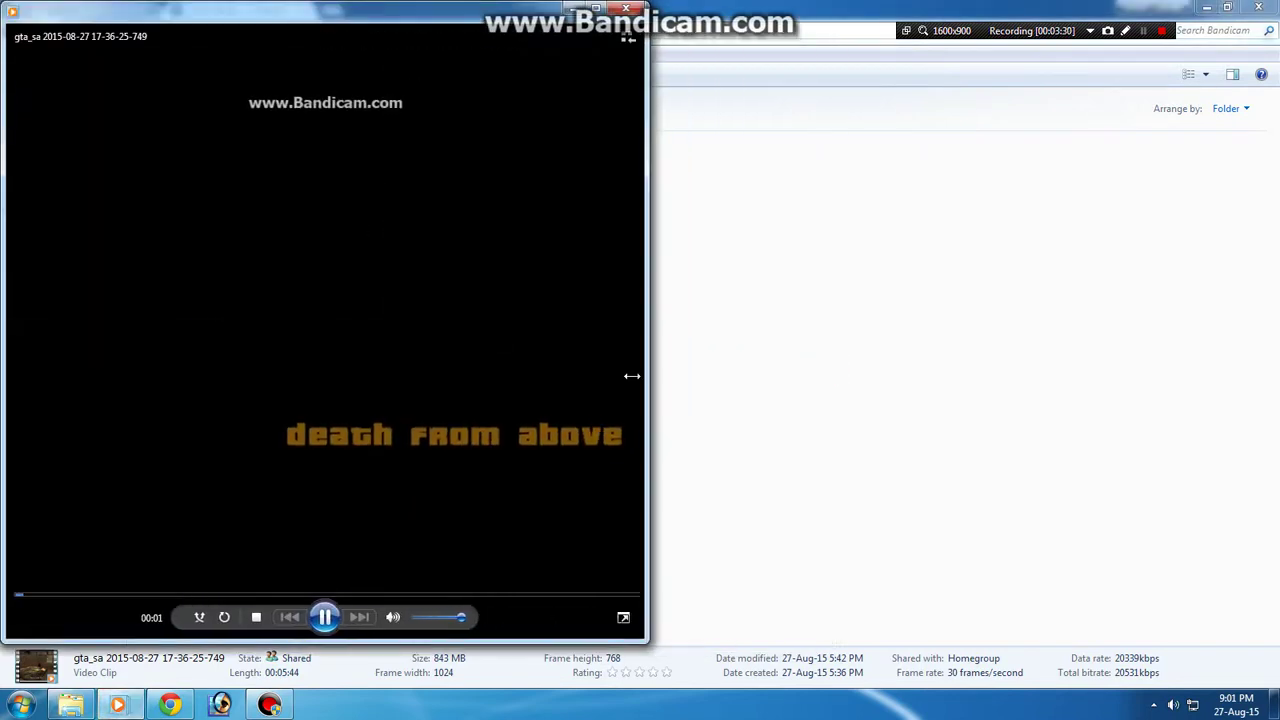
left_click(142, 595)
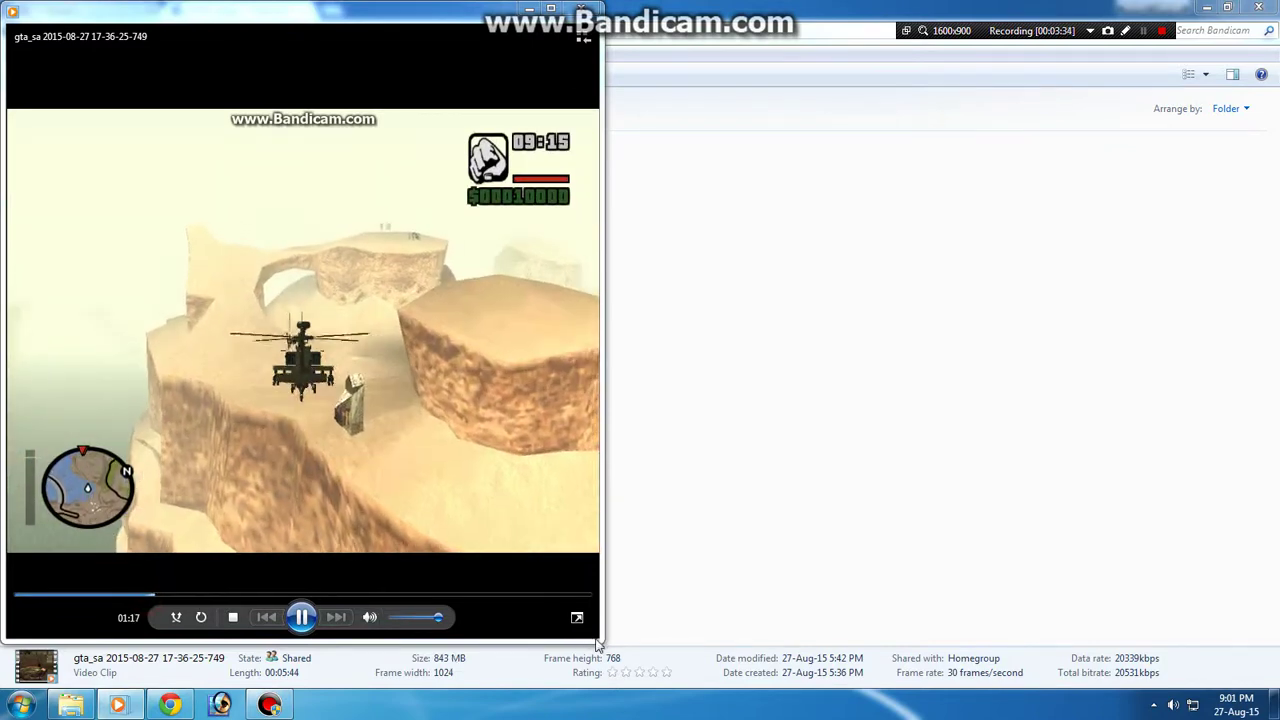
left_click_drag(601, 639, 590, 465)
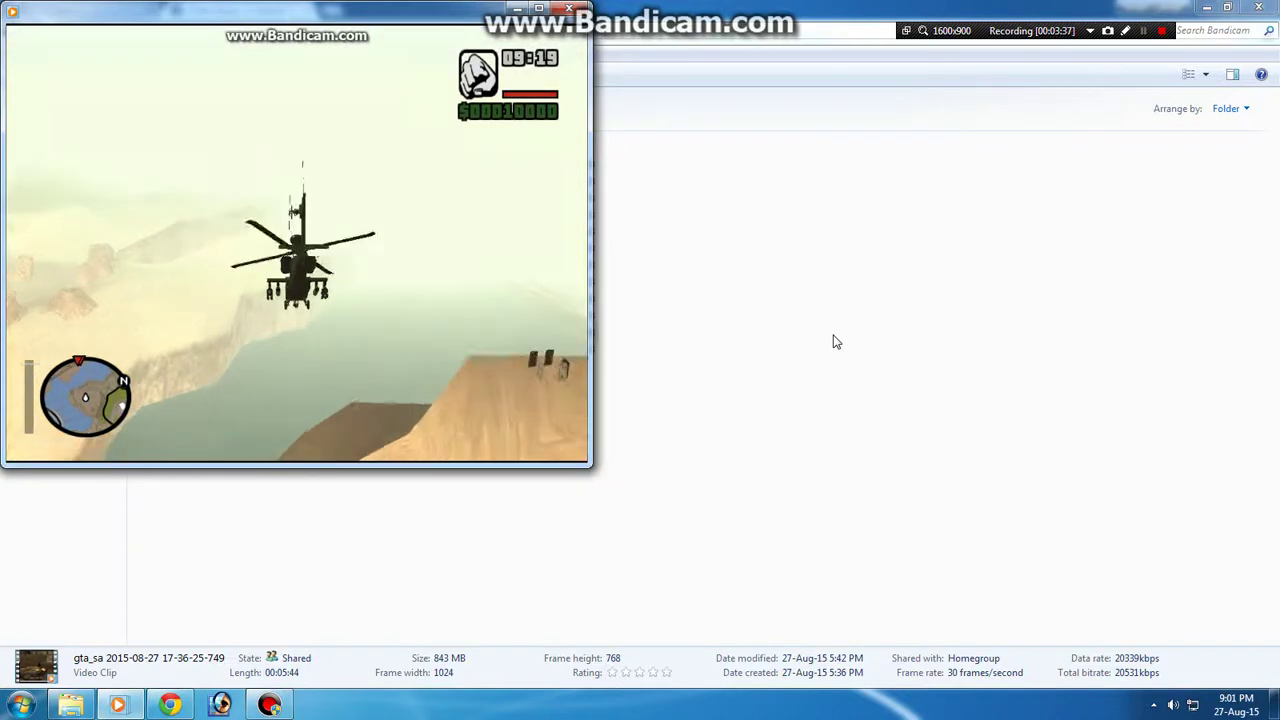
- Close the player and select the encoded gta_sa video in Expression Encoder's newest 27-Aug-15 Output folder
key("alt+F4")
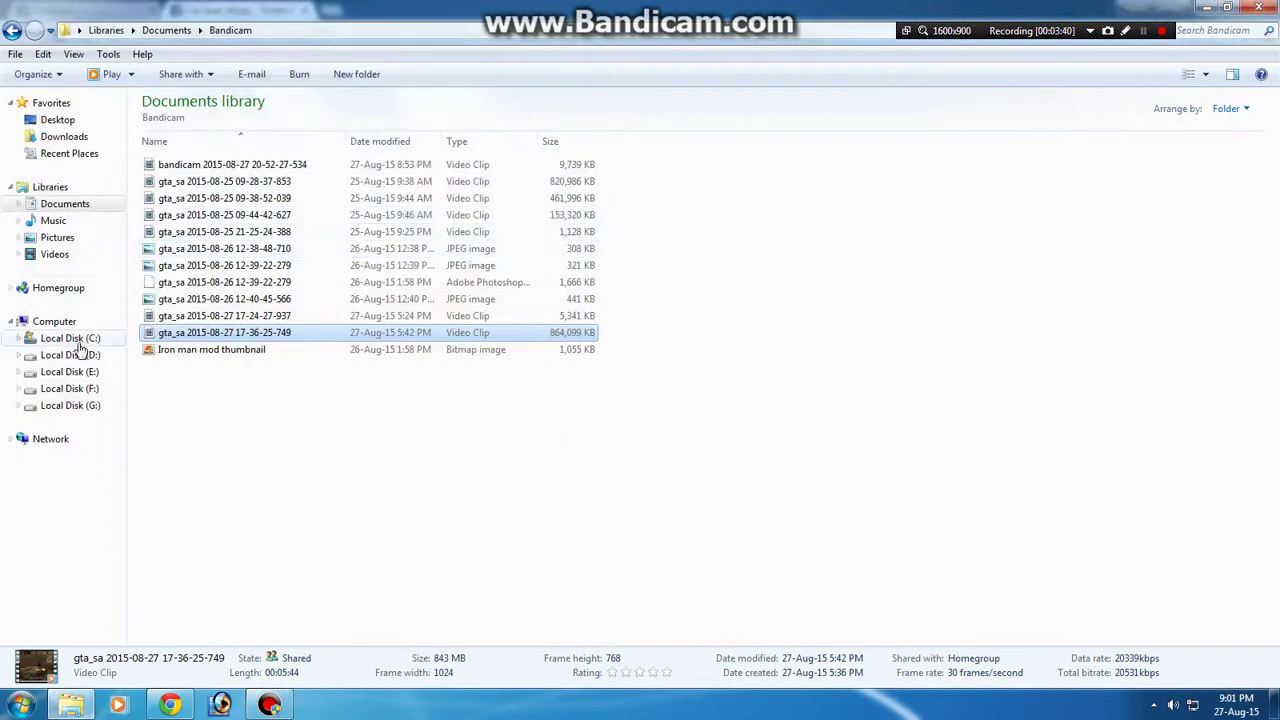
left_click(63, 204)
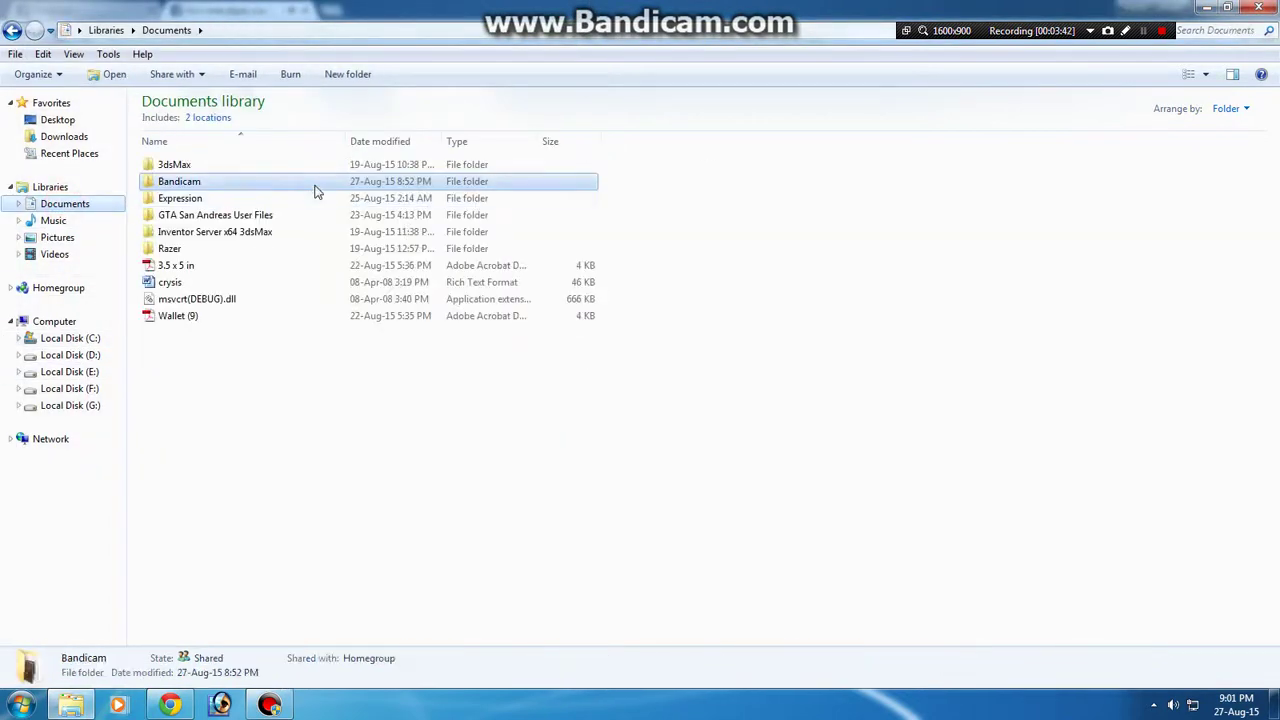
left_click(277, 199)
double_click(277, 199)
double_click(229, 166)
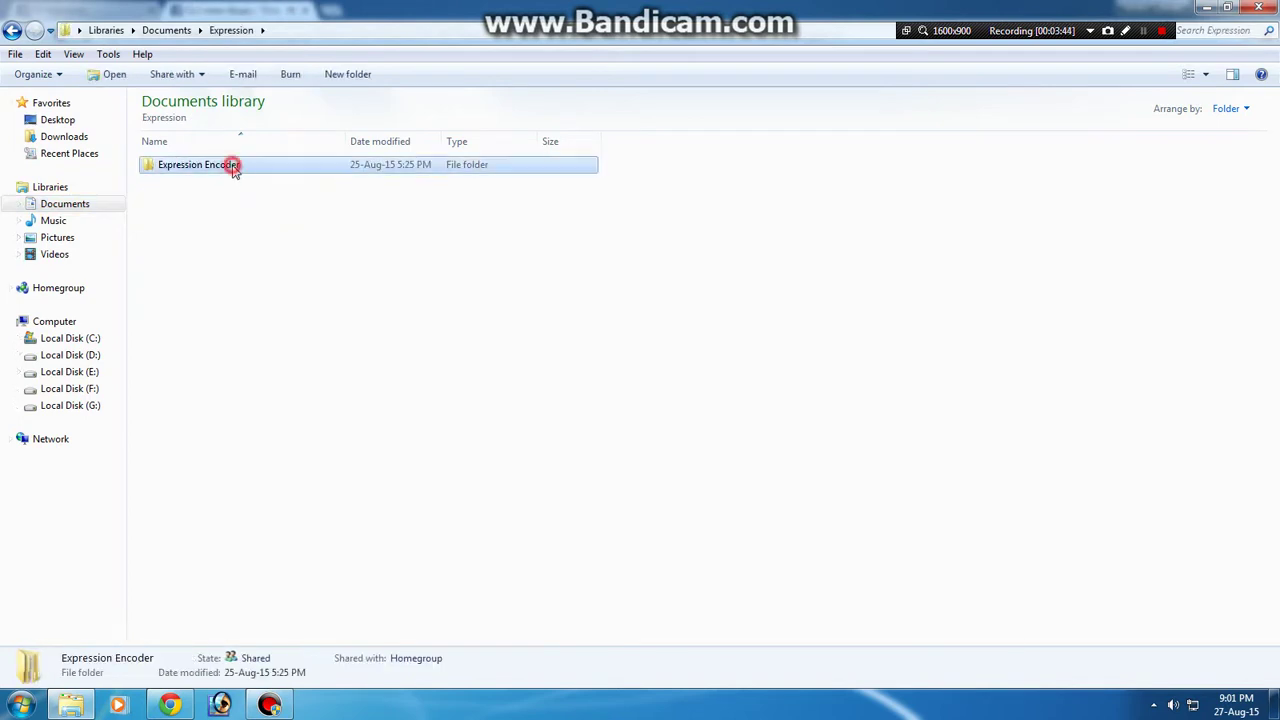
double_click(220, 183)
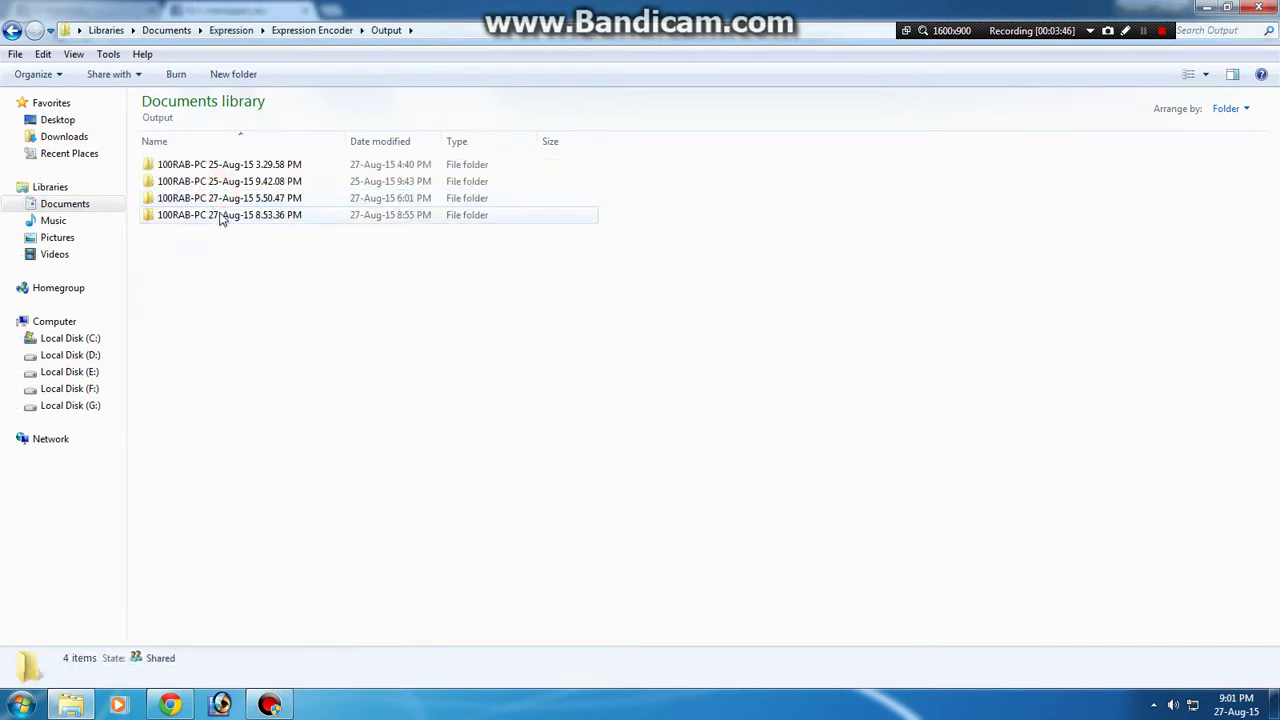
double_click(220, 214)
left_click(236, 166)
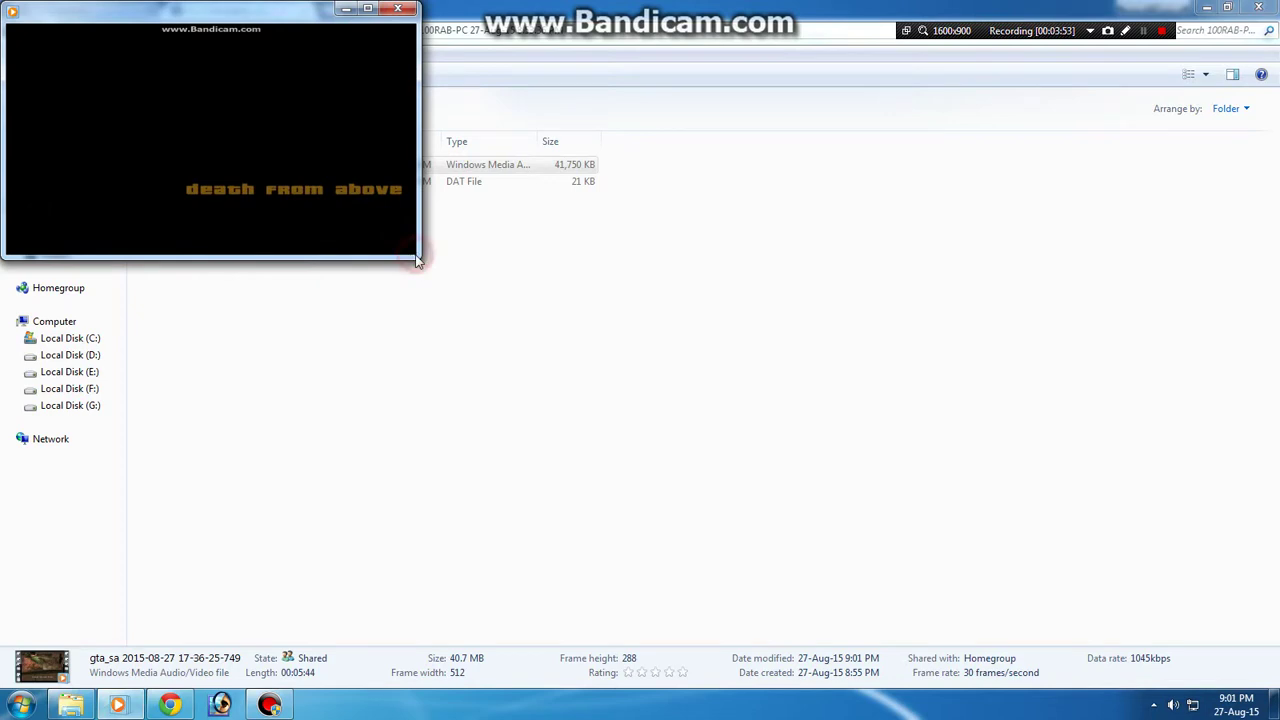
- Enlarge the Windows Media Player window to watch the widescreen gta_sa WMV playing
mouse_move(418, 261)
left_mouse_down()
mouse_move(577, 374)
mouse_move(706, 428)
left_mouse_up()
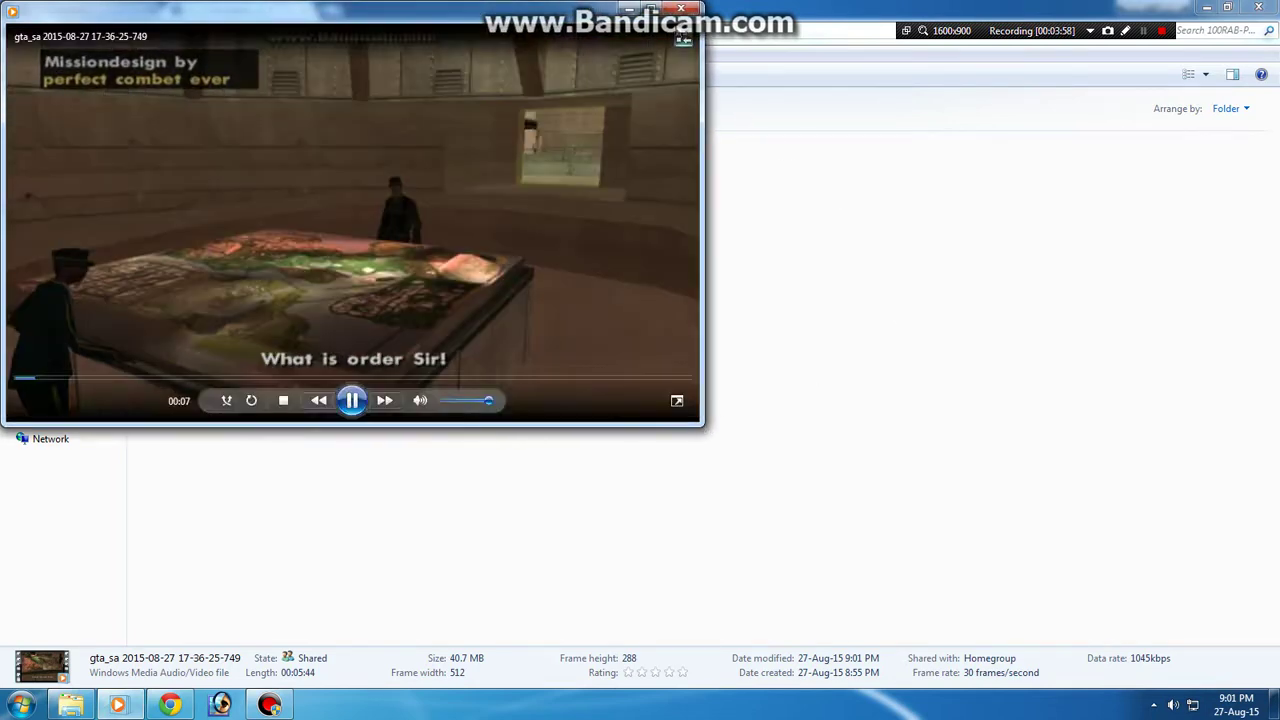